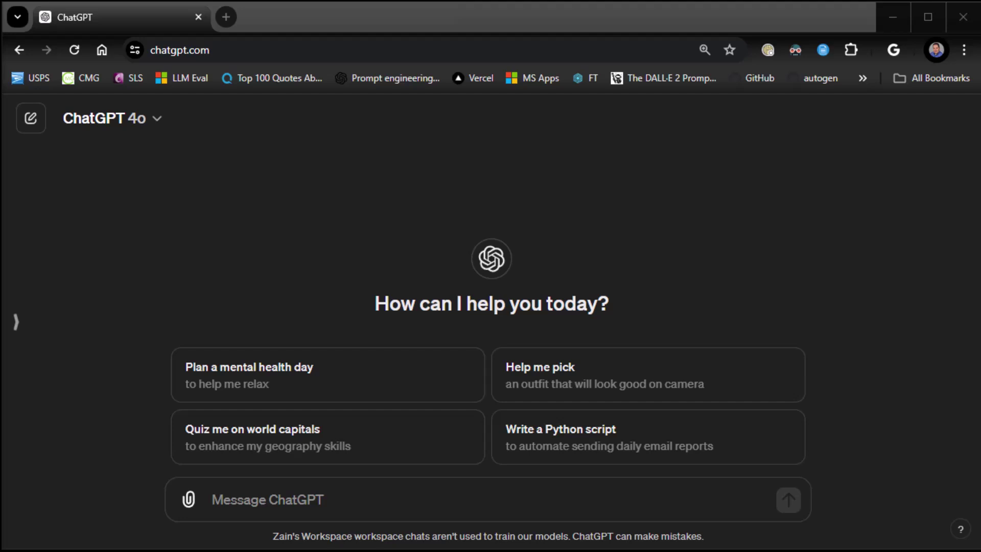
Step: Send the video-meeting grid screenshot with a question about the participants' general mood
click(429, 502)
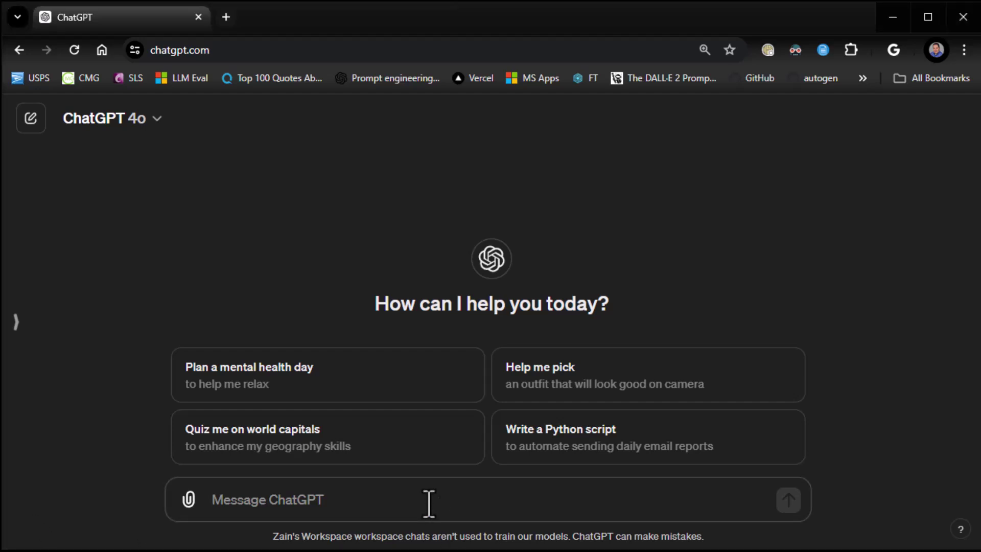
key(ctrl+v)
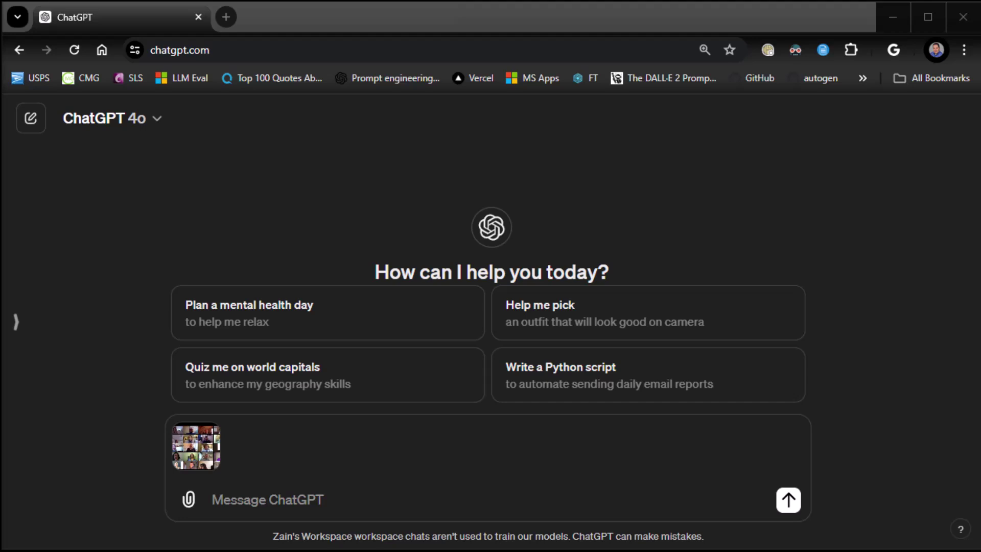
click(331, 501)
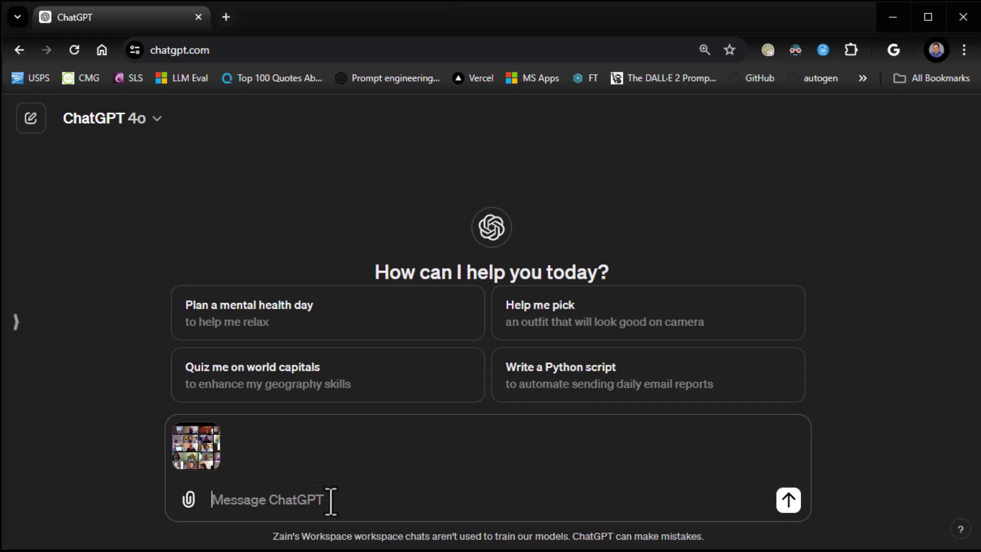
text(What is the general mood of the people in this meeting?)
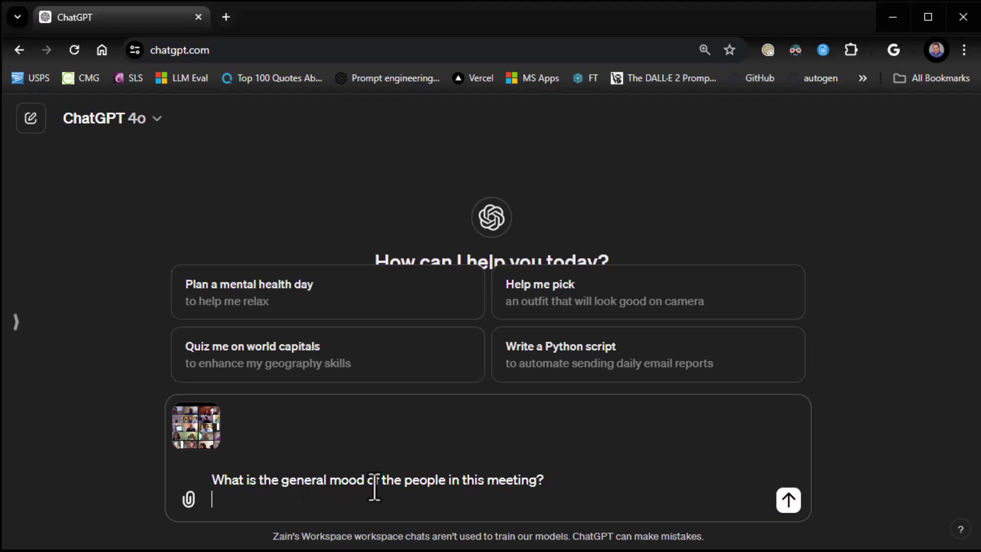
click(789, 499)
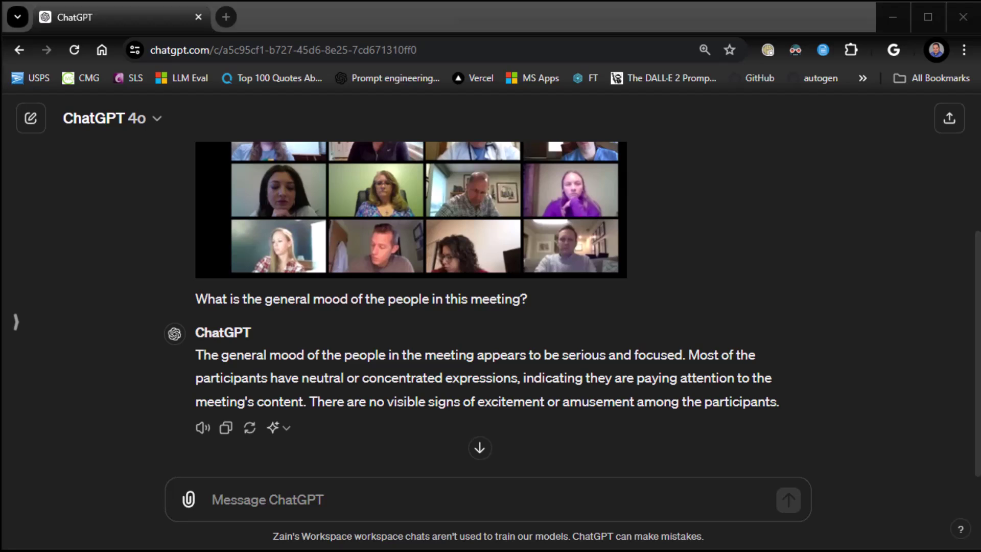
Step: Send the photosynthesis diagram with the teacher's lesson-plan request and jump to the reply's end
click(576, 508)
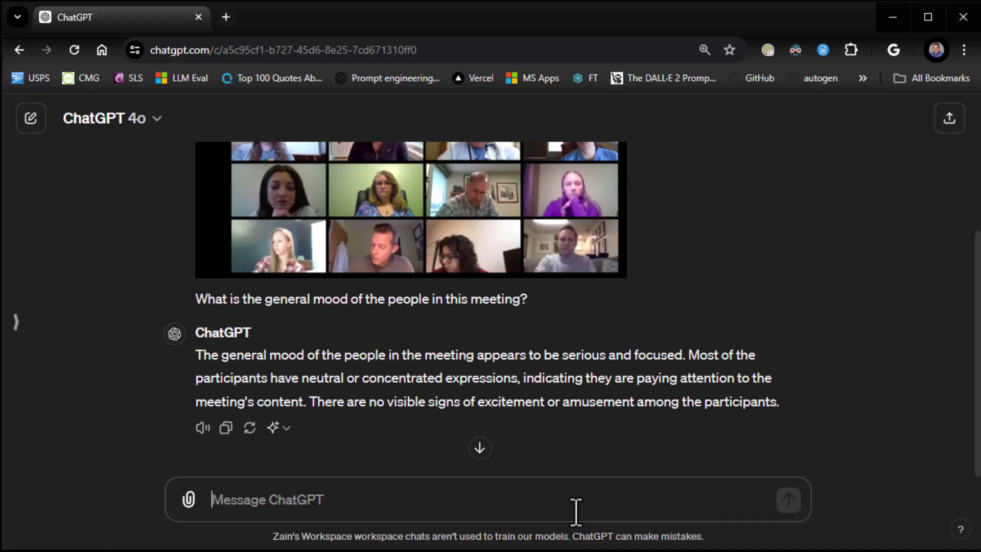
key(ctrl+v)
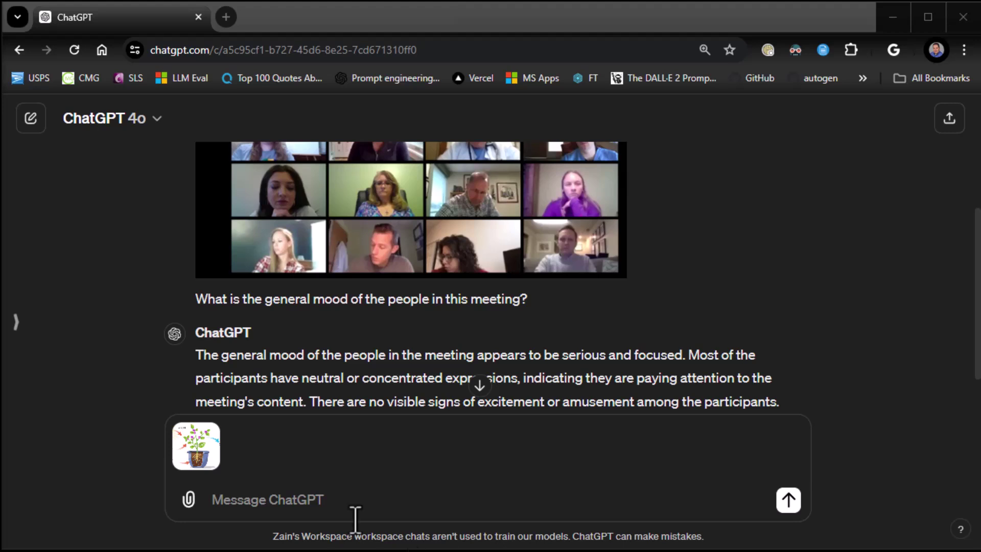
click(332, 508)
text(I’m a teacher. Make me a lesson plan for teaching this to students.)
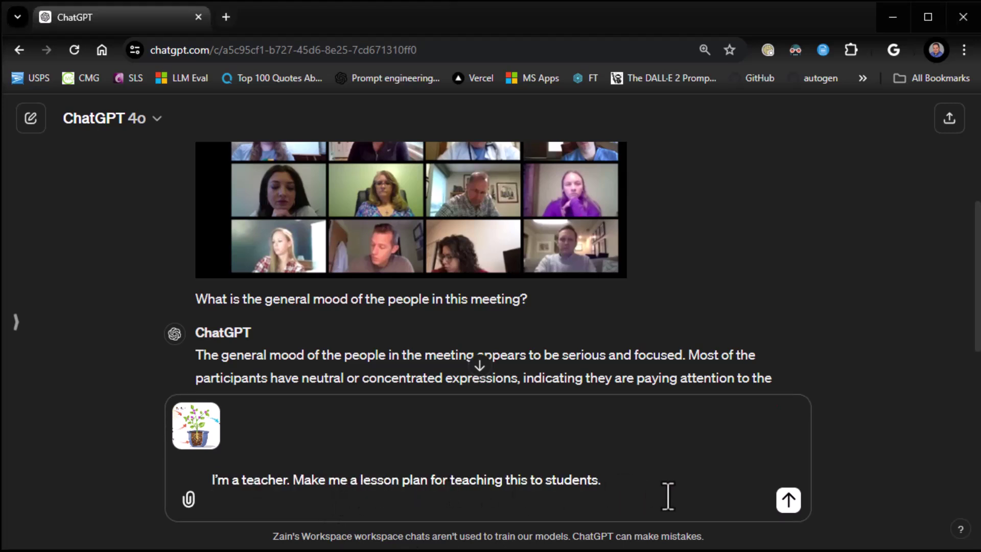
click(788, 500)
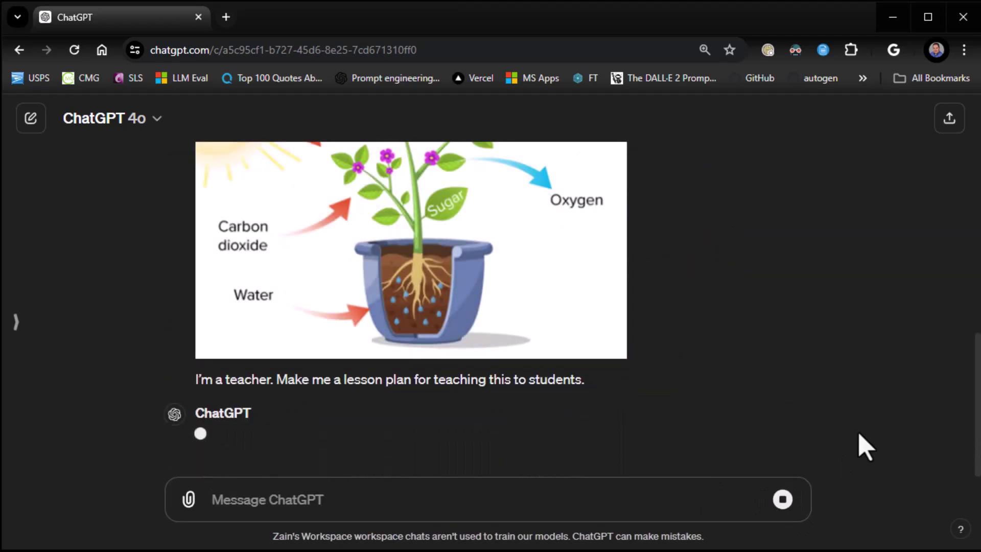
scroll(820, 434, down, 6)
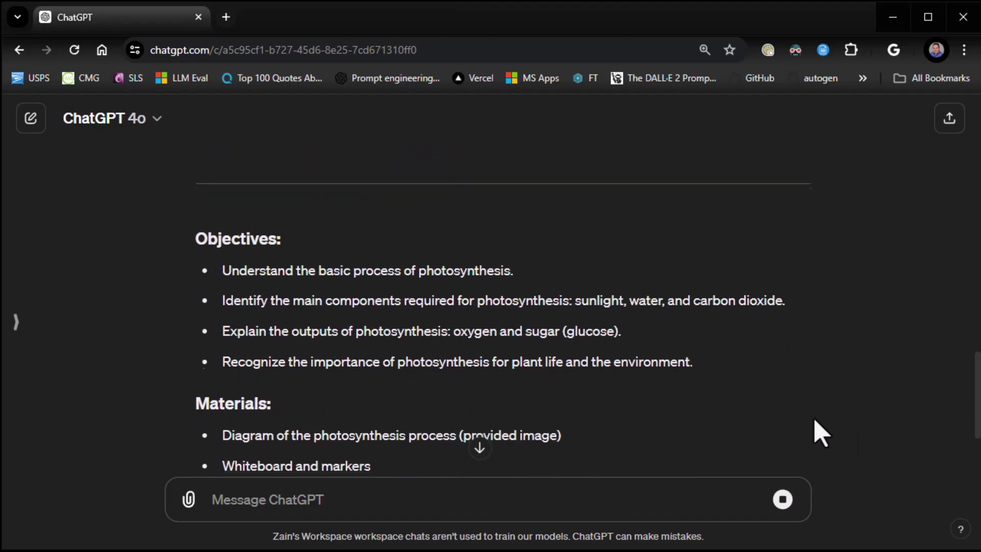
scroll(817, 433, up, 9)
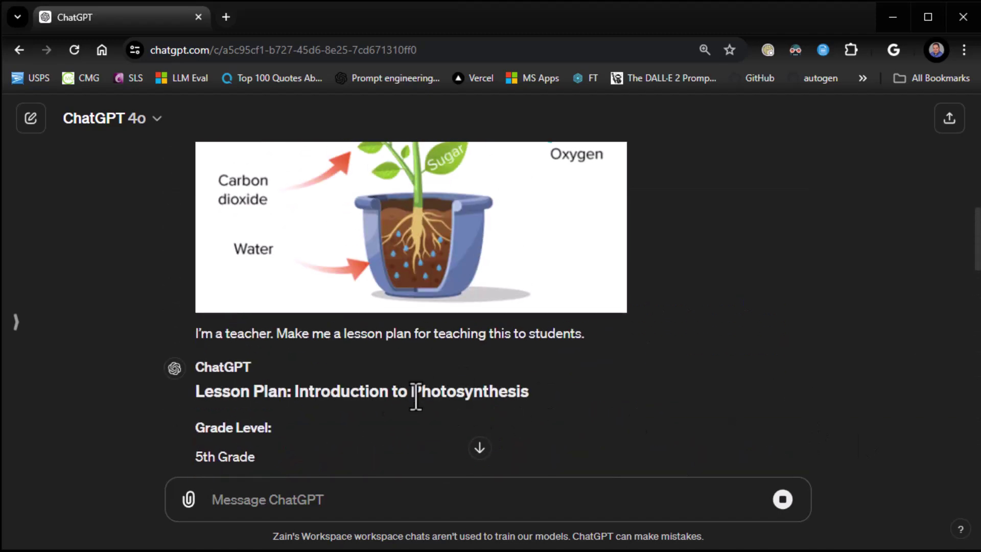
click(479, 449)
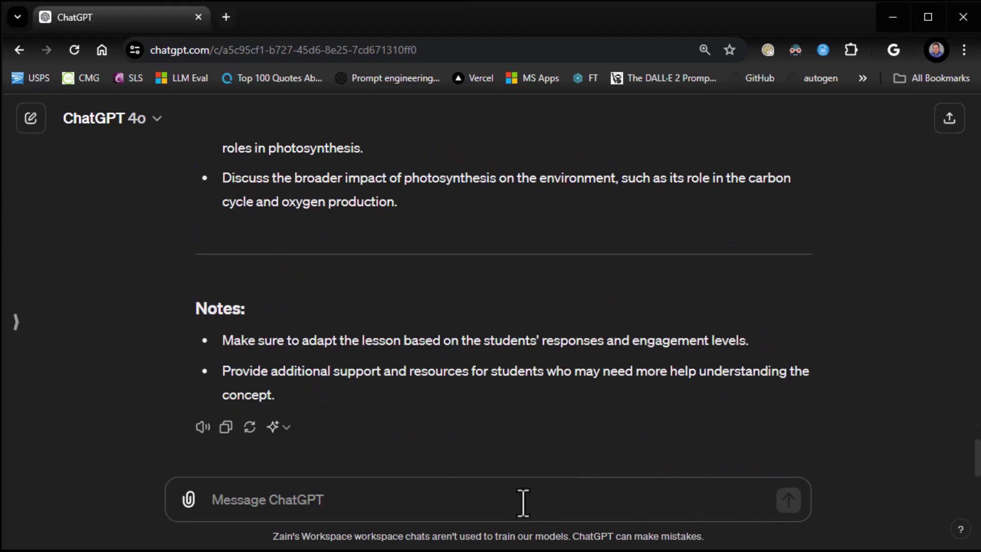
Step: Send the street photo alone with 'Where is this taking place?', dropping the stray extra attachment
key(ctrl+v)
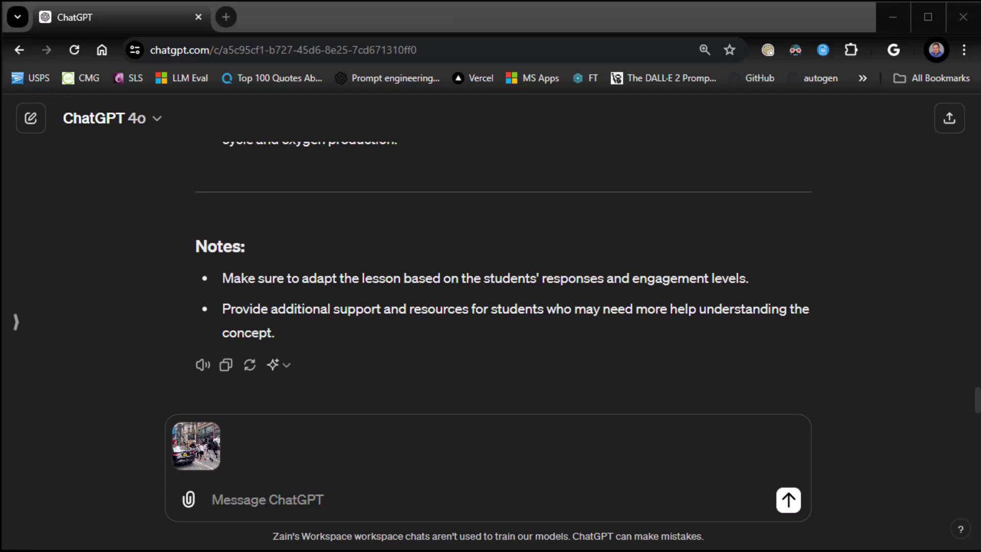
click(289, 499)
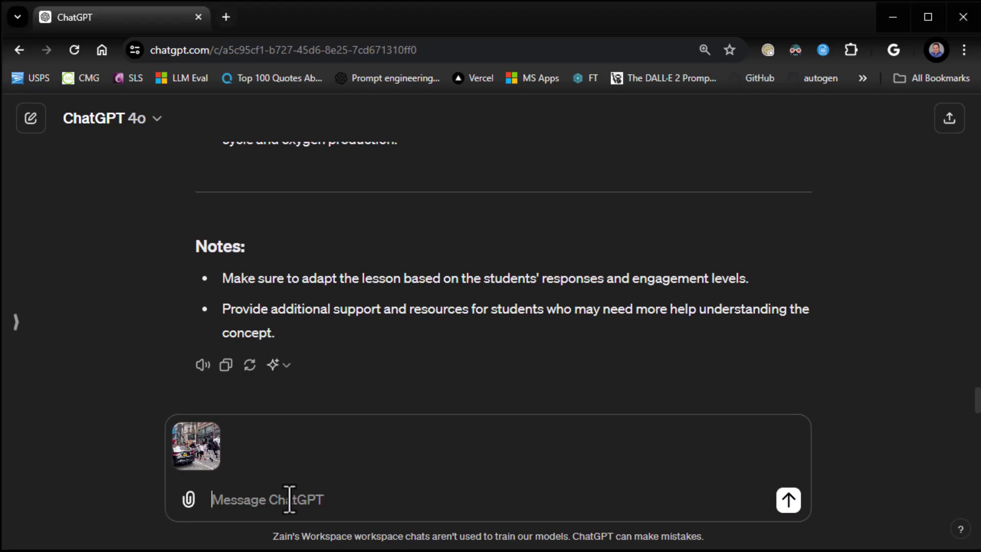
text(Where is this taking place?)
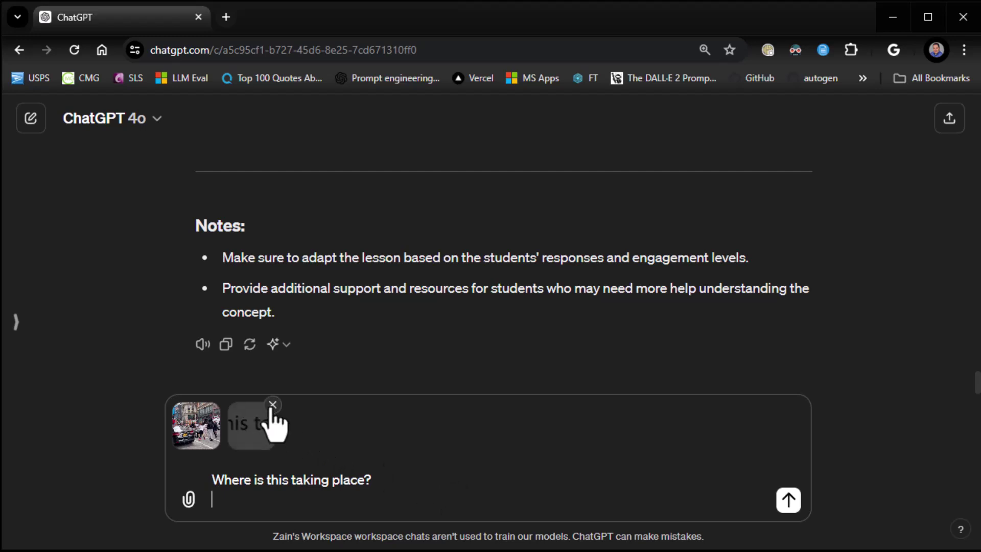
click(274, 404)
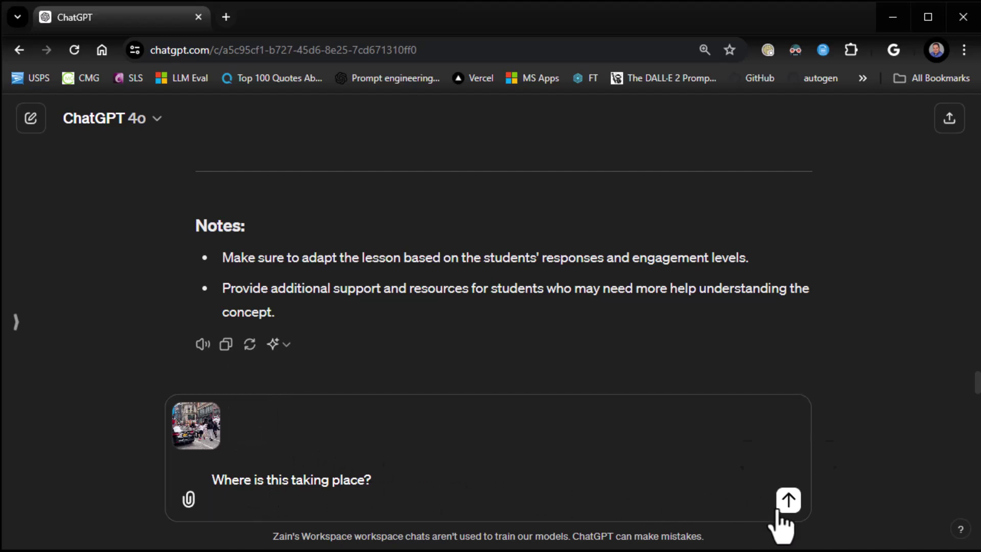
click(789, 500)
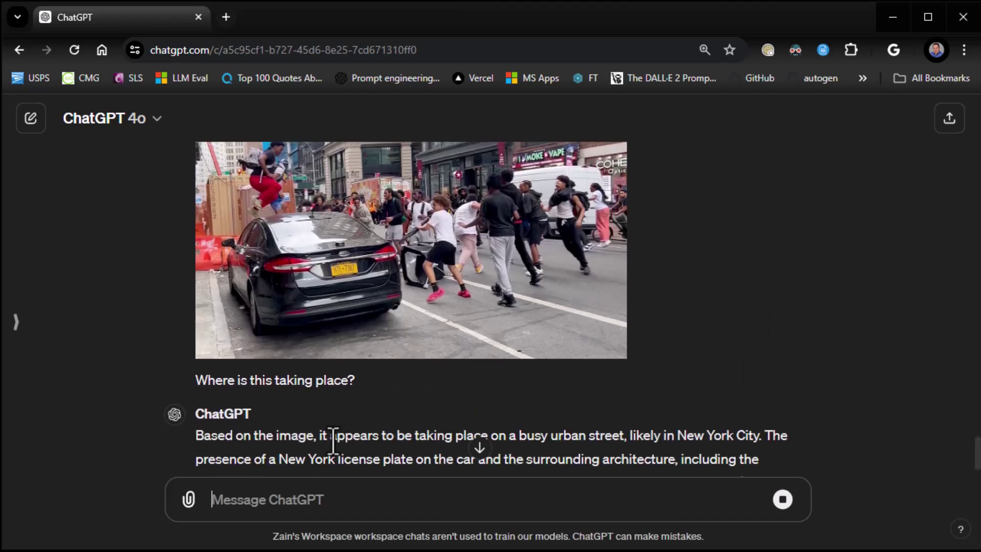
scroll(352, 434, down, 2)
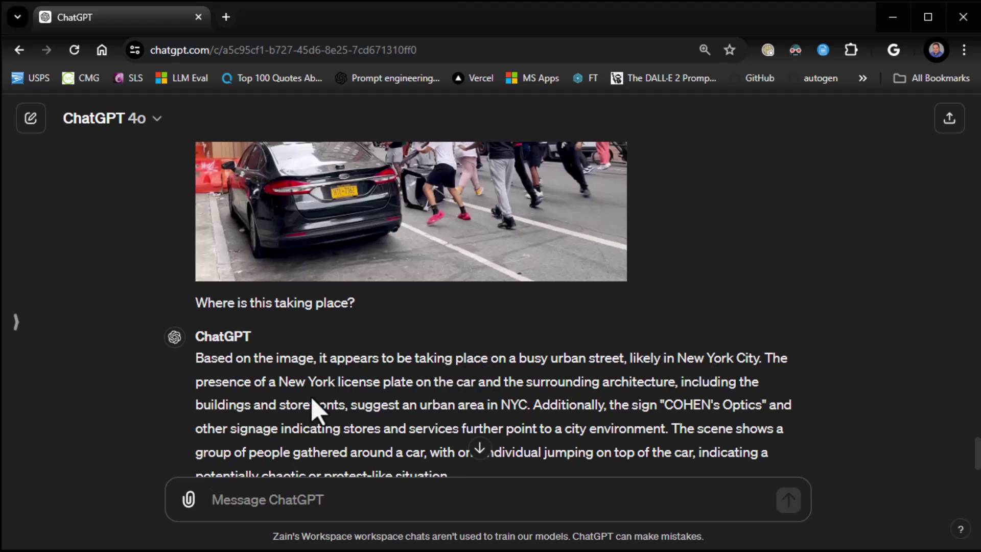
scroll(423, 384, down, 1)
scroll(423, 384, down, 2)
scroll(390, 325, up, 2)
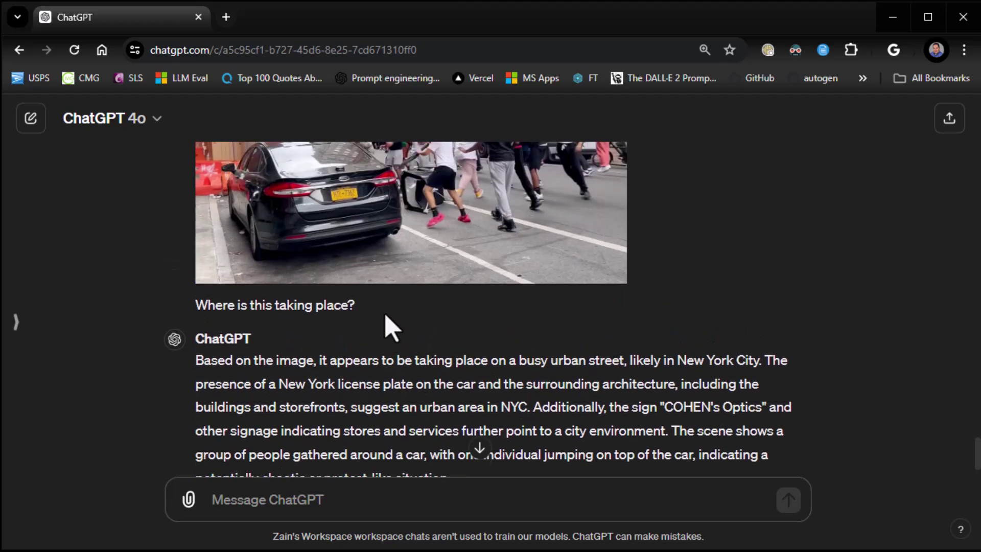
scroll(587, 455, down, 2)
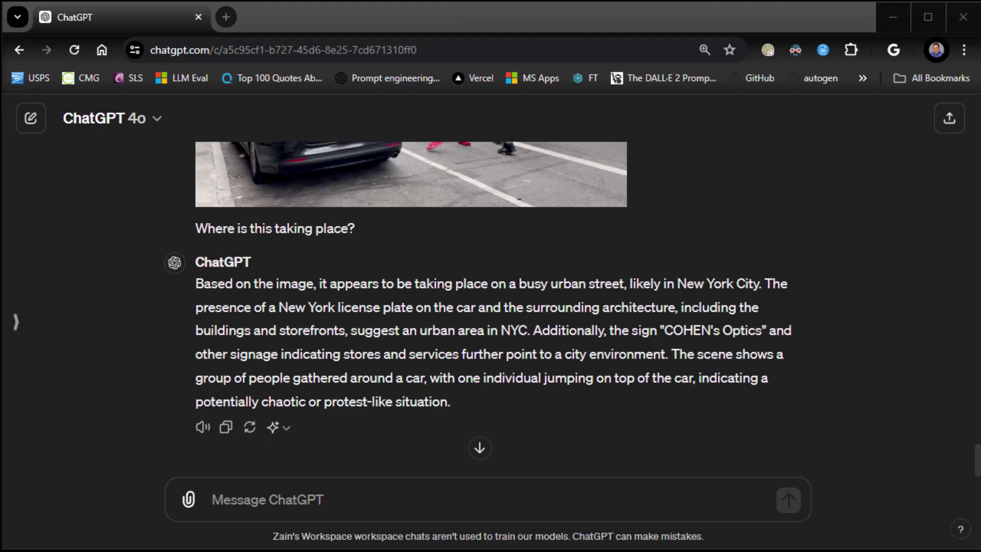
Step: Follow up with 'Tell me what street.' about the street photo
click(281, 509)
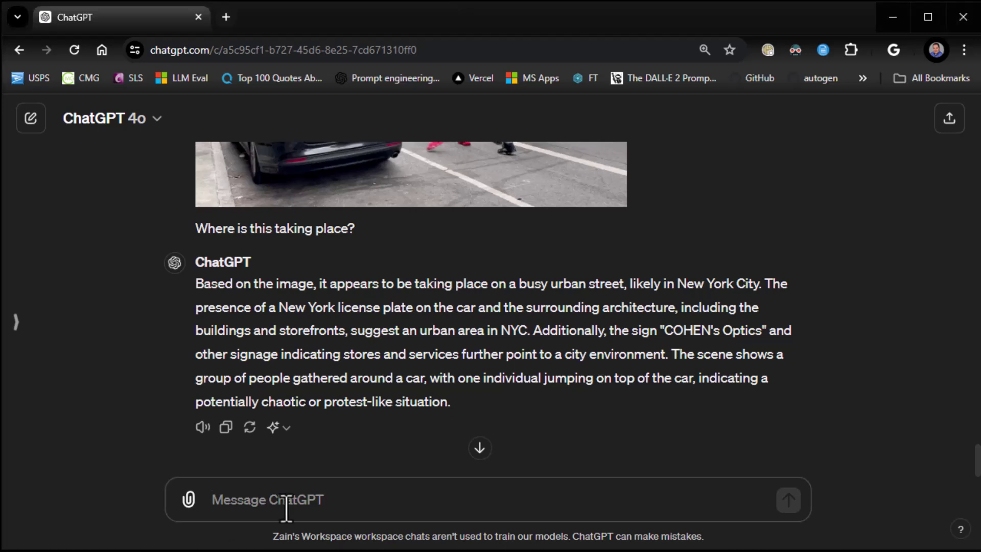
text(Tell me what street.)
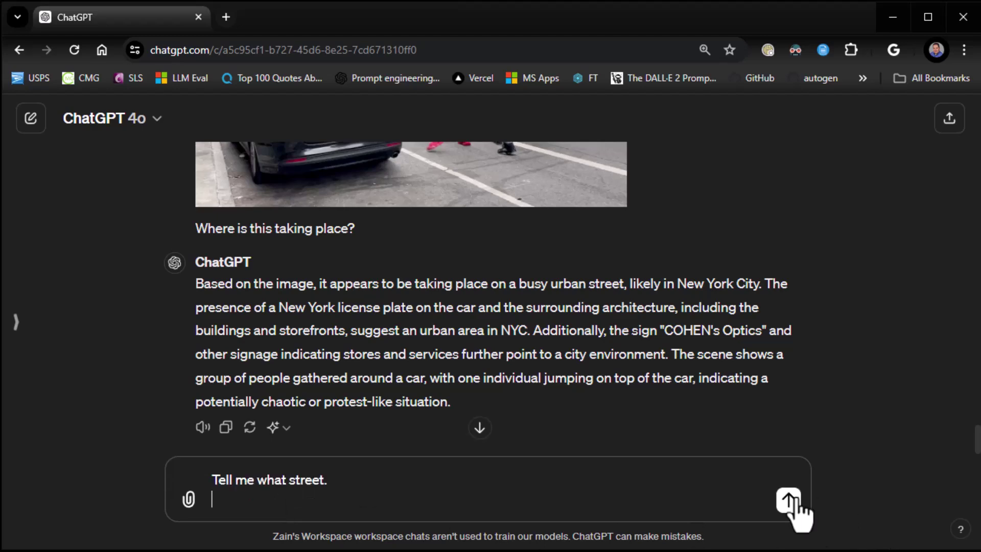
click(802, 476)
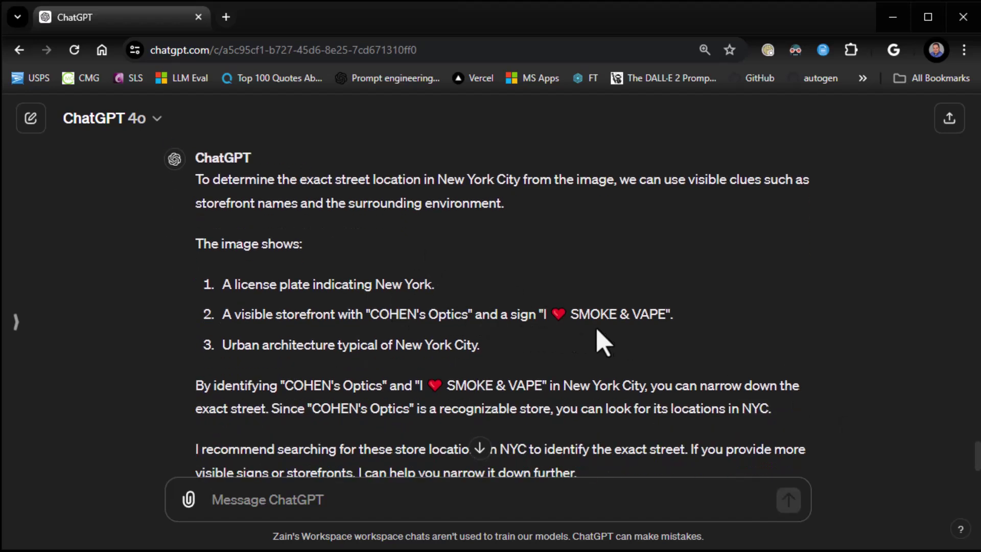
scroll(613, 380, down, 2)
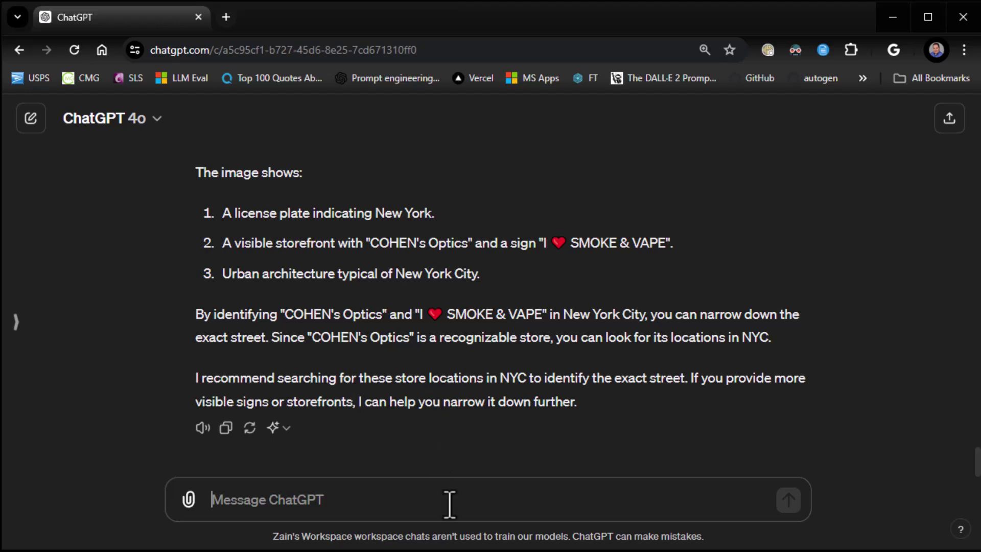
Step: Reply 'you do it' so ChatGPT looks up the street itself
text(you do it)
key(Return)
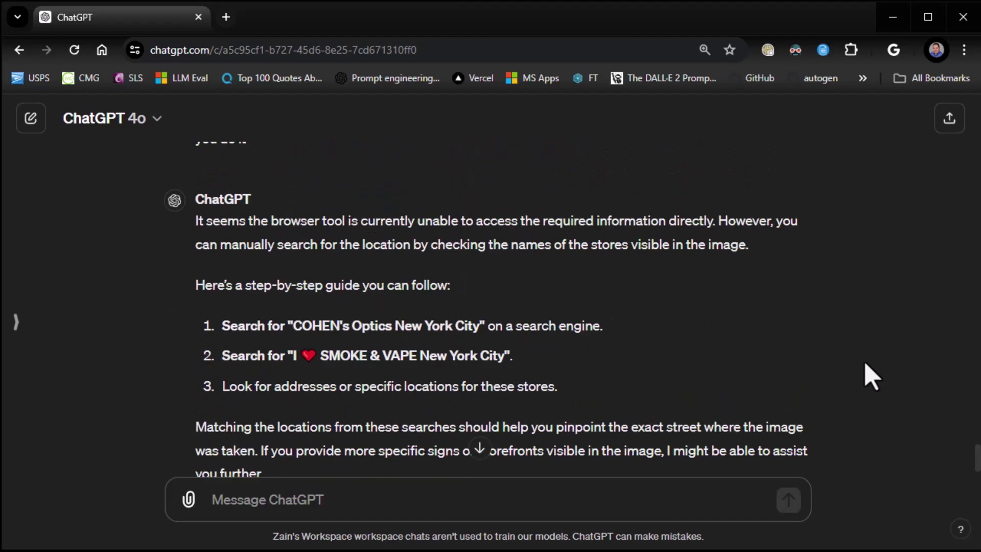
scroll(871, 376, up, 10)
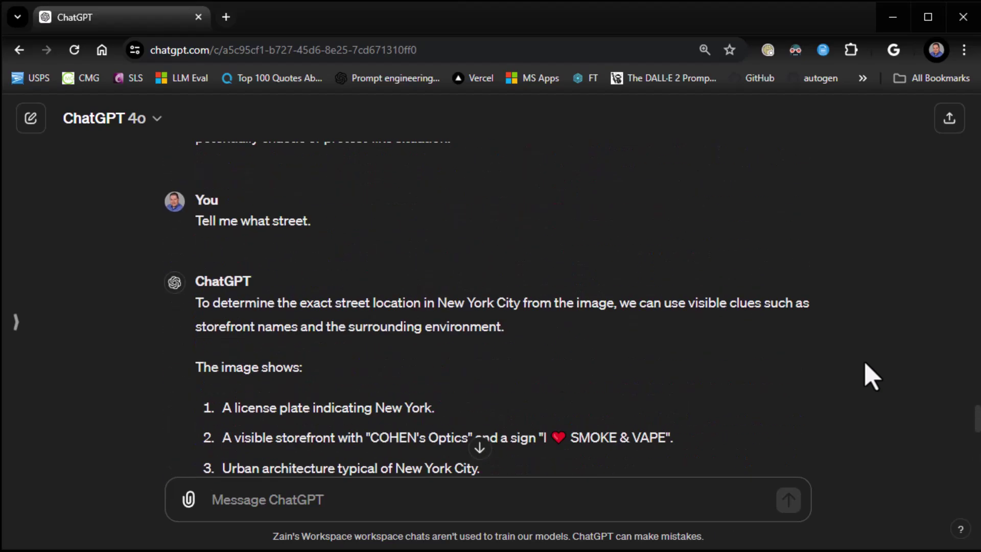
scroll(871, 376, up, 5)
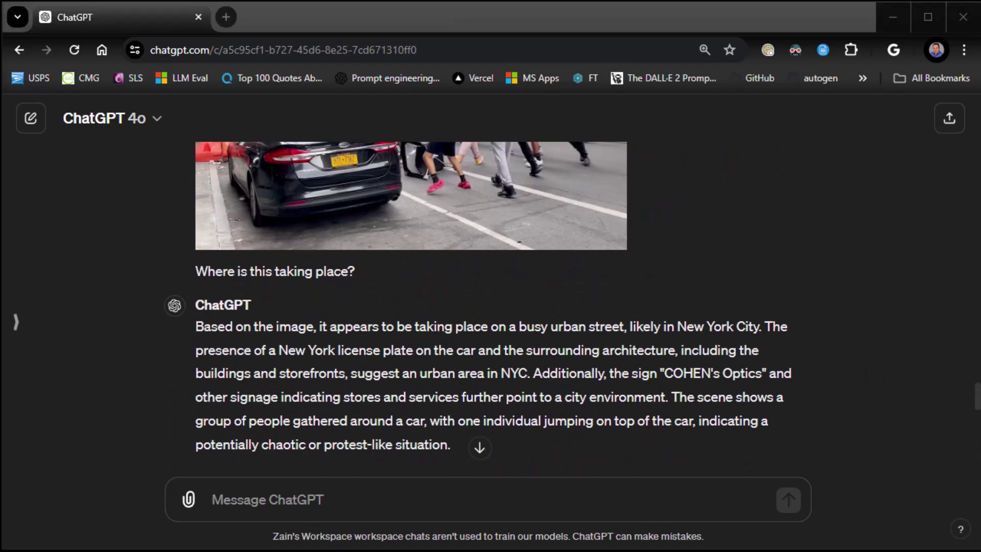
Step: In a new chat, send the street photo with 'Tell me the street this is happening on'
click(280, 508)
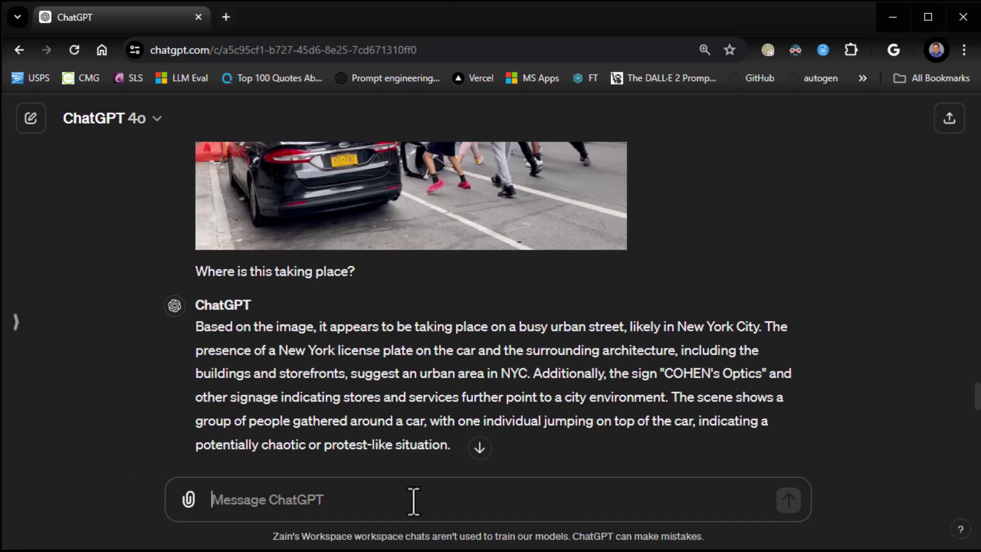
click(32, 121)
key(ctrl+v)
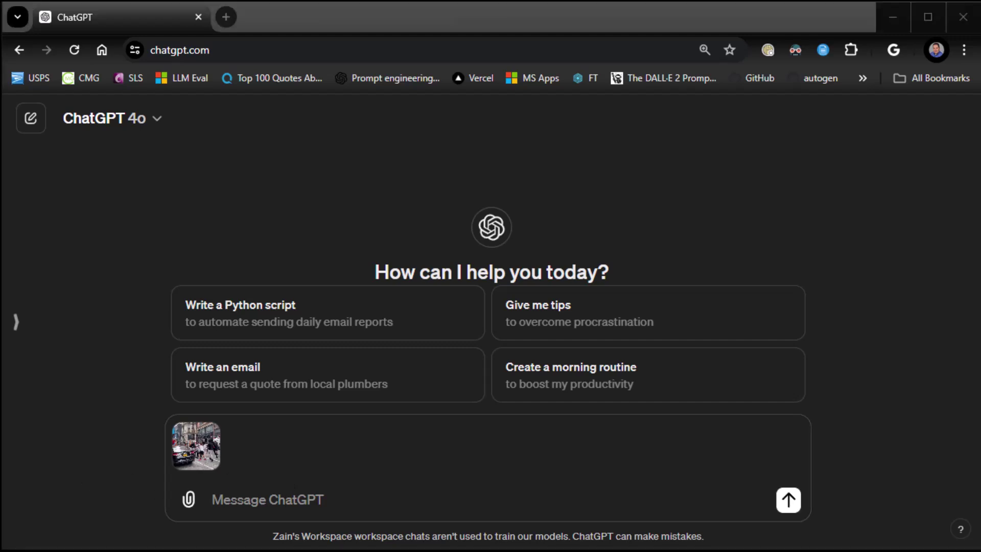
click(460, 507)
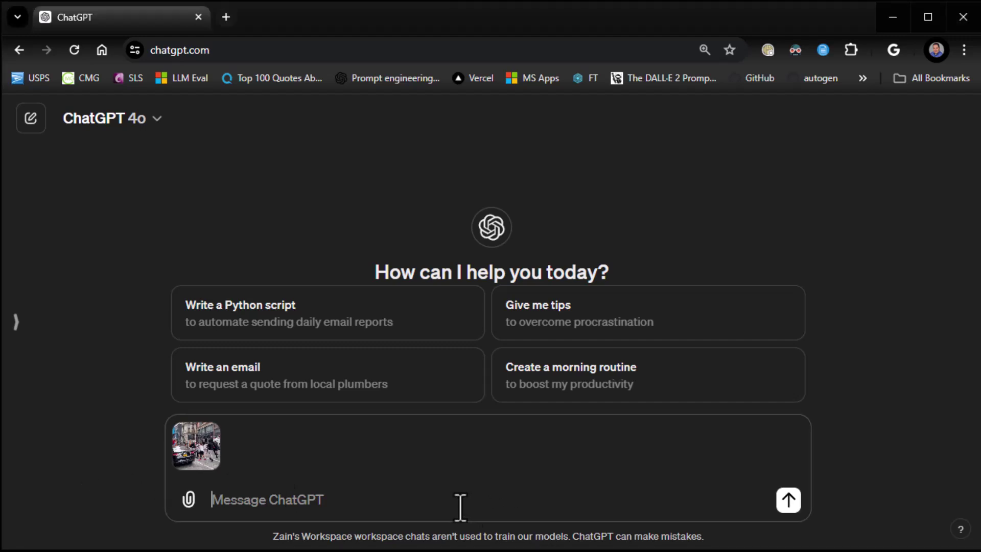
text(Tell me the)
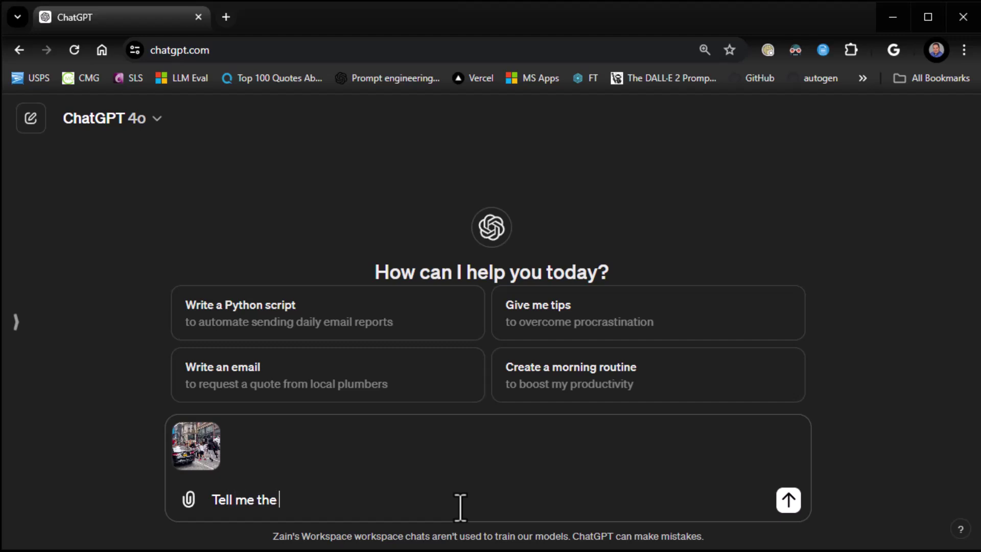
text( street this )
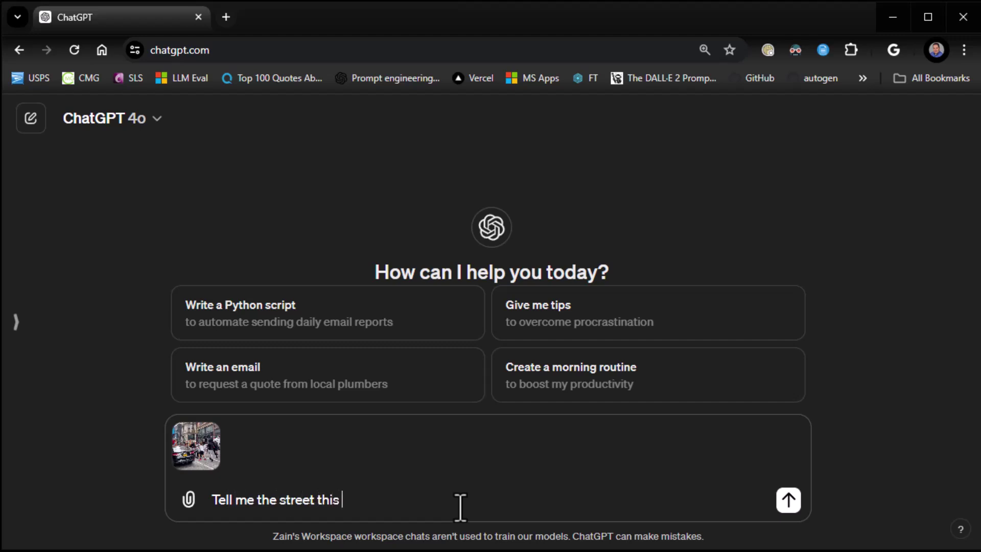
text(is happening on)
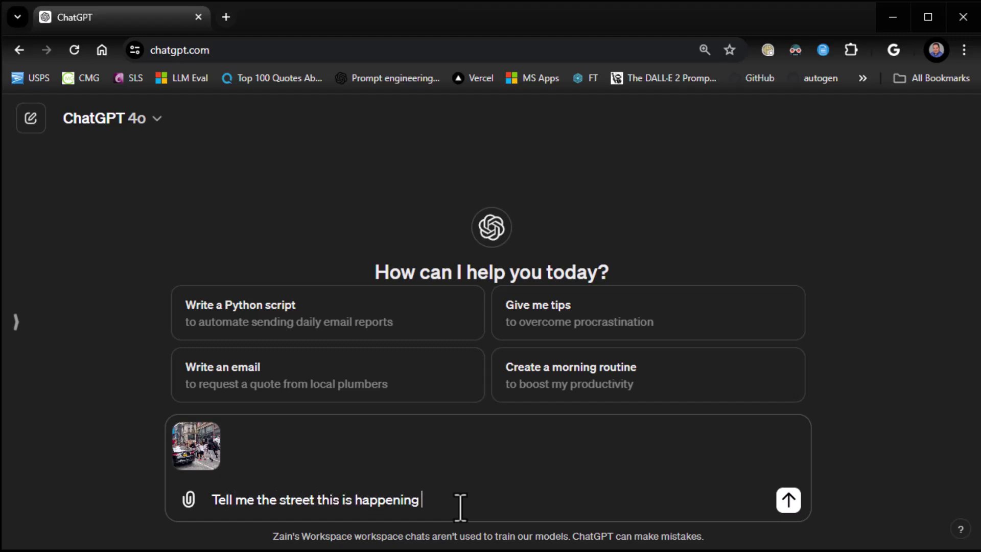
click(786, 506)
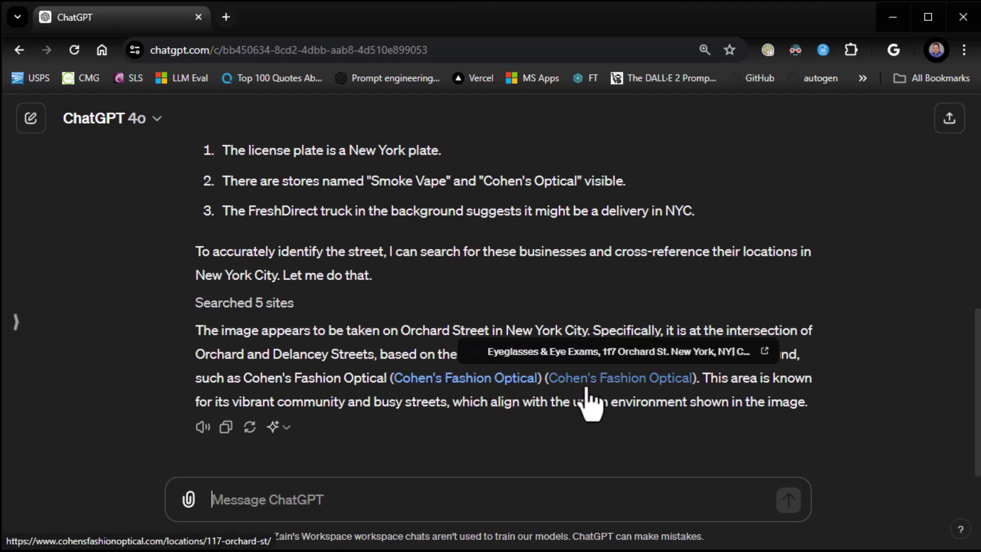
scroll(407, 441, up, 10)
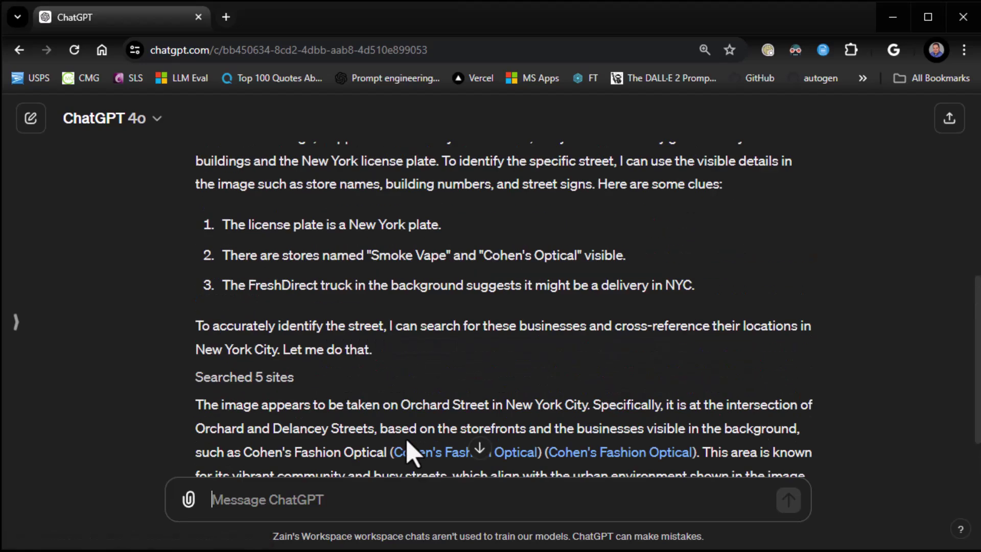
scroll(406, 440, down, 10)
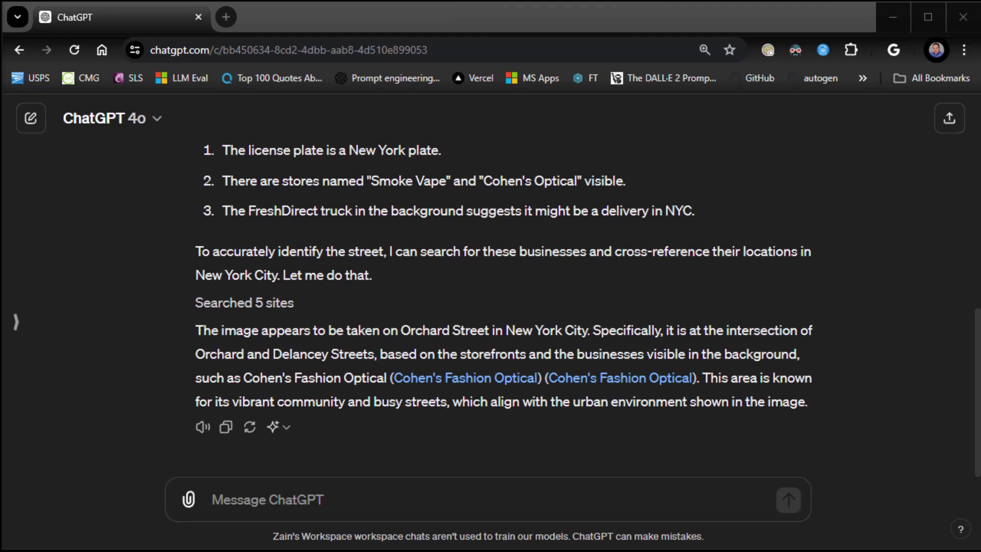
Step: Send the four-panel comic with 'What is this showing?' and read the explanation
click(505, 504)
key(ctrl+v)
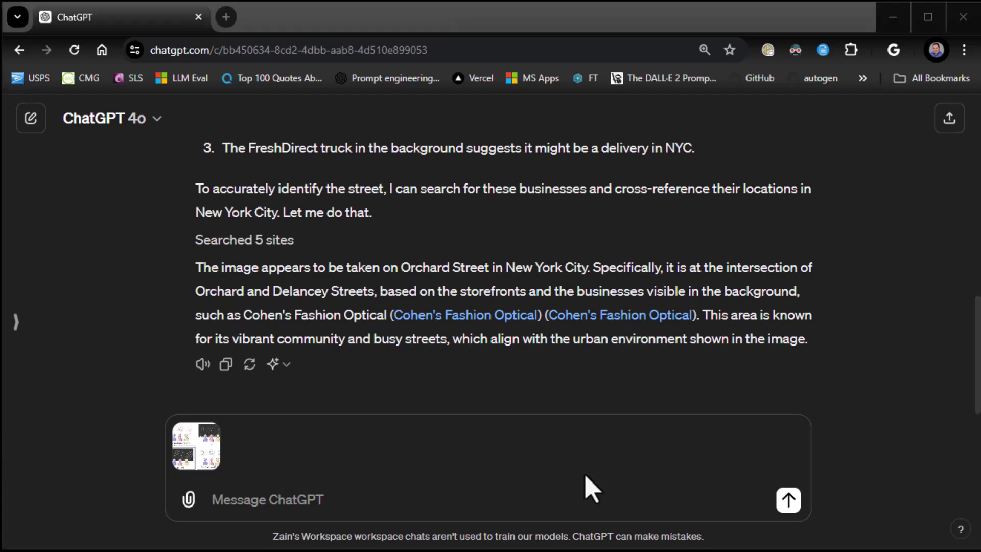
click(362, 500)
text(What is this showing?)
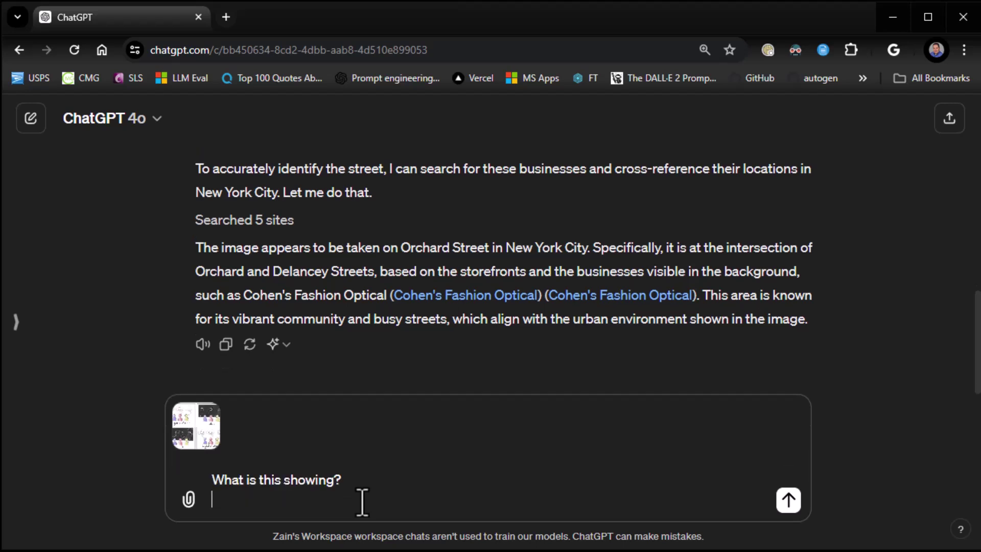
key(Return)
scroll(914, 416, up, 1)
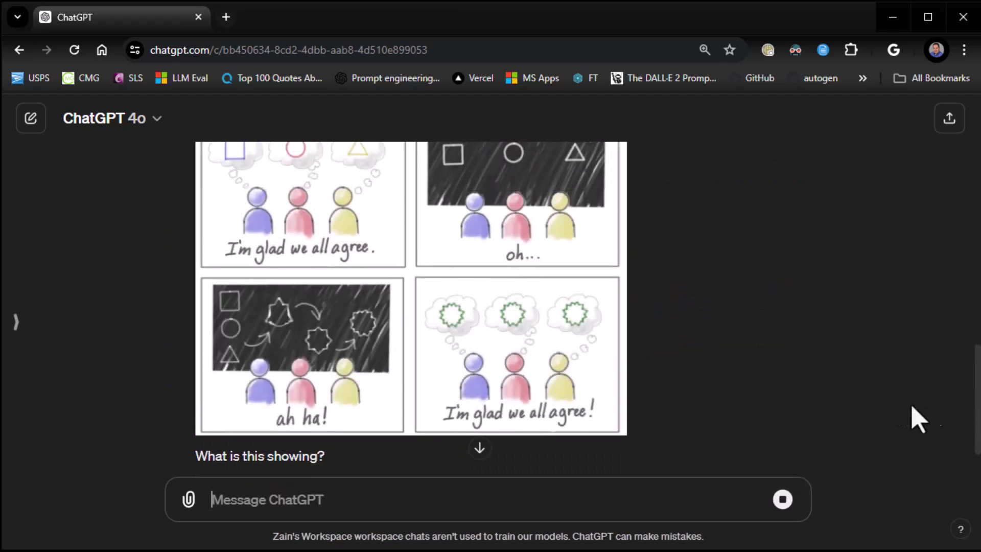
scroll(368, 340, up, 1)
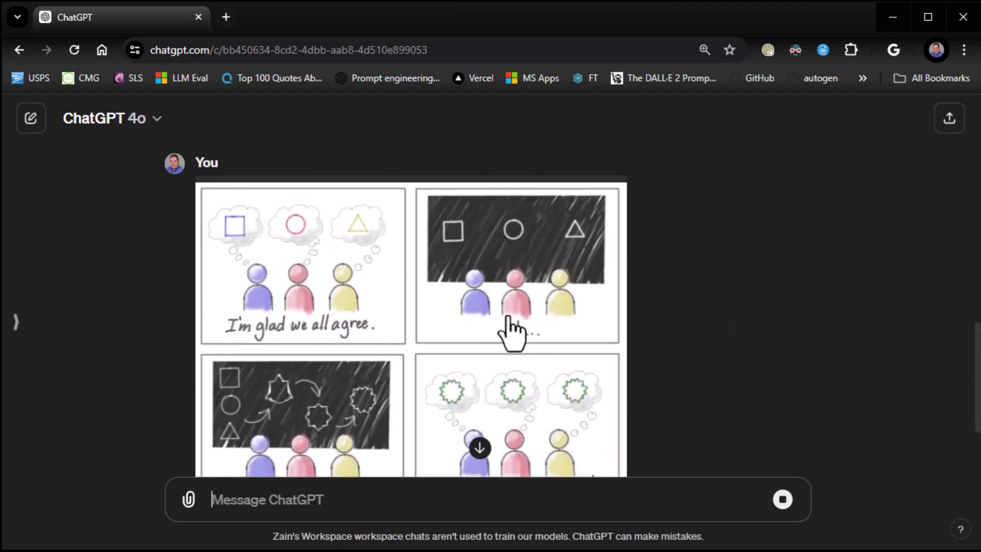
scroll(511, 317, down, 3)
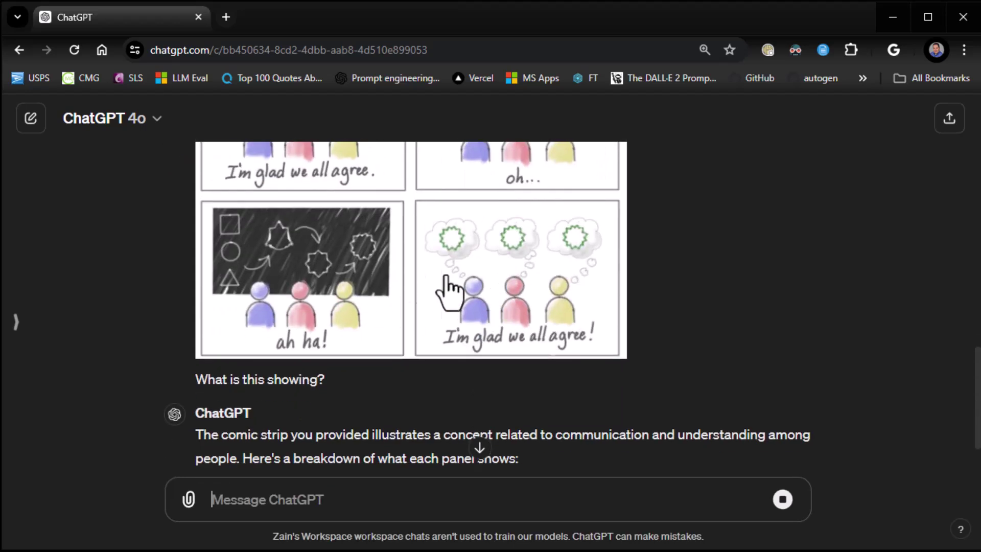
scroll(712, 357, down, 1)
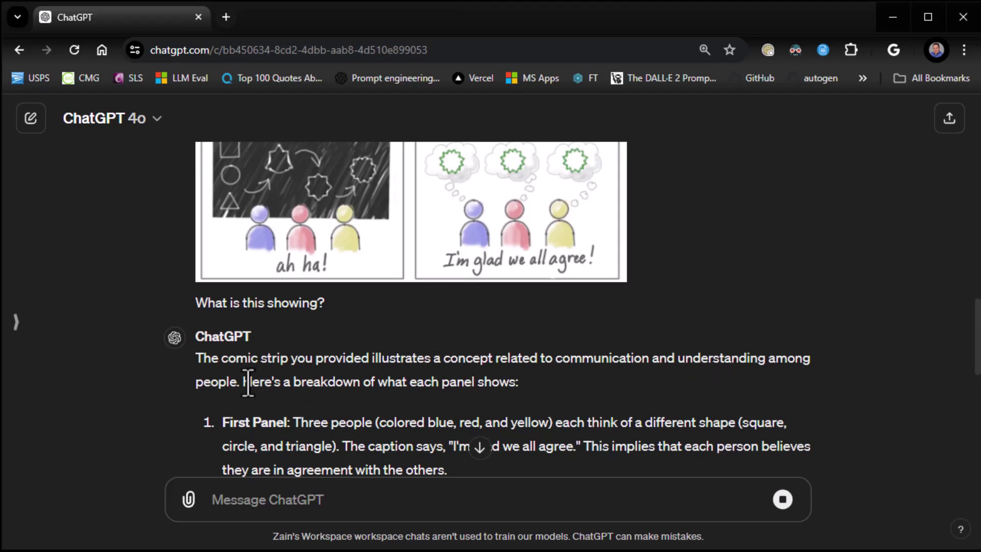
scroll(520, 391, up, 5)
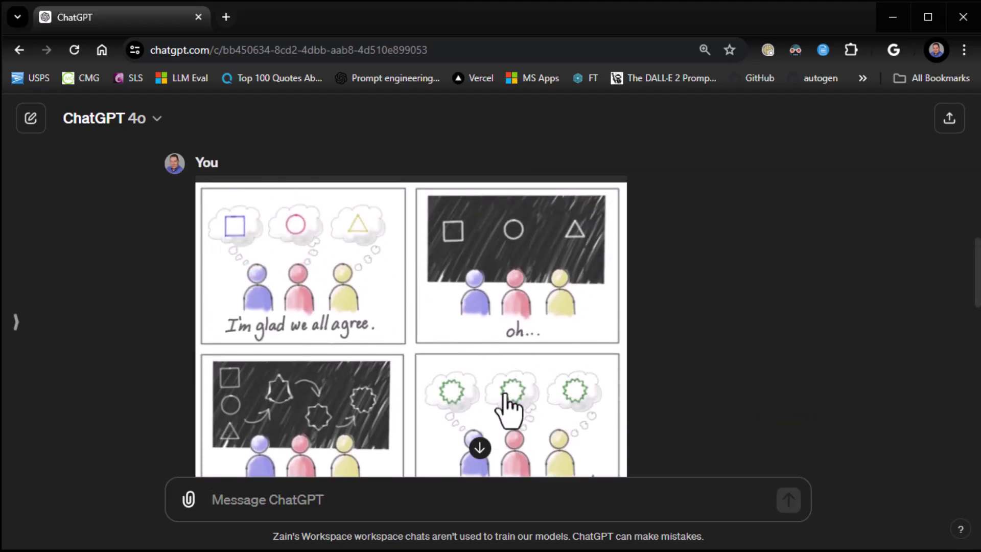
scroll(508, 405, down, 2)
scroll(539, 406, down, 10)
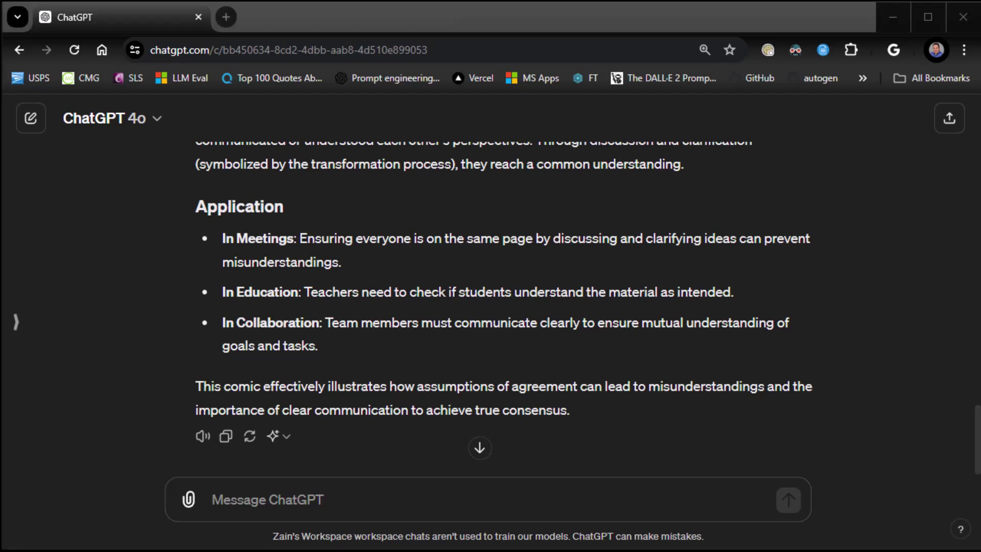
Step: Send the two-eye photo asking 'Is anything wrong here?' and read the possible causes
click(576, 506)
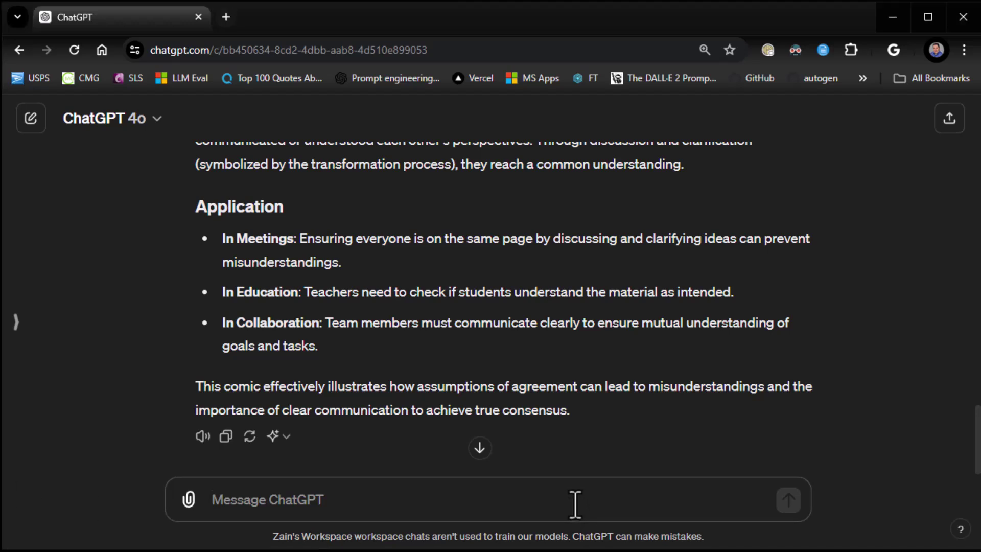
key(ctrl+v)
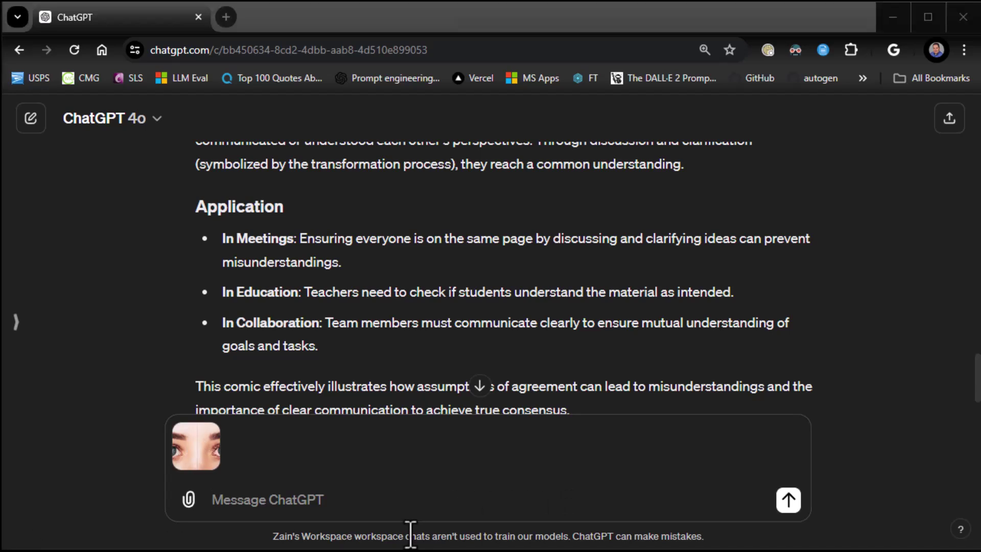
click(354, 507)
text(Is anything wrong here?)
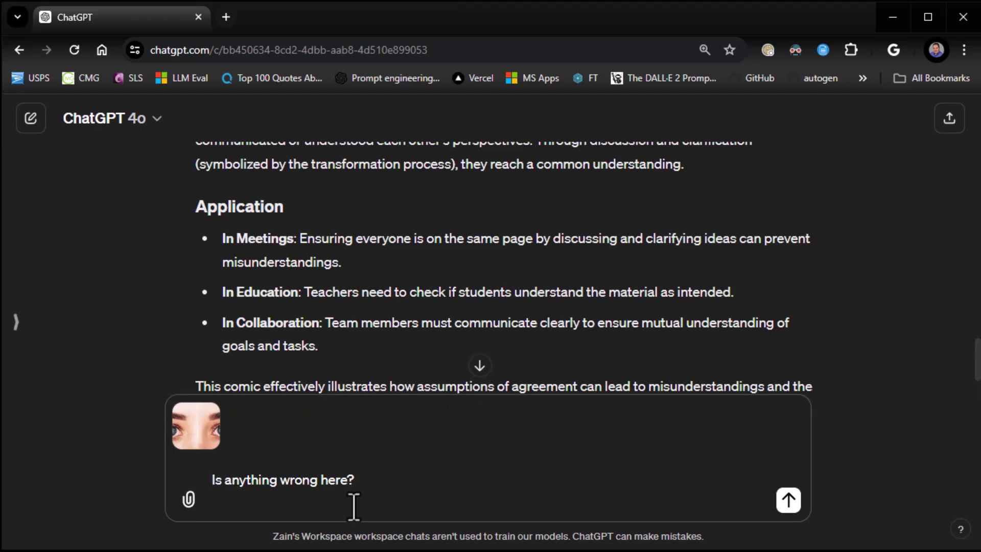
click(788, 500)
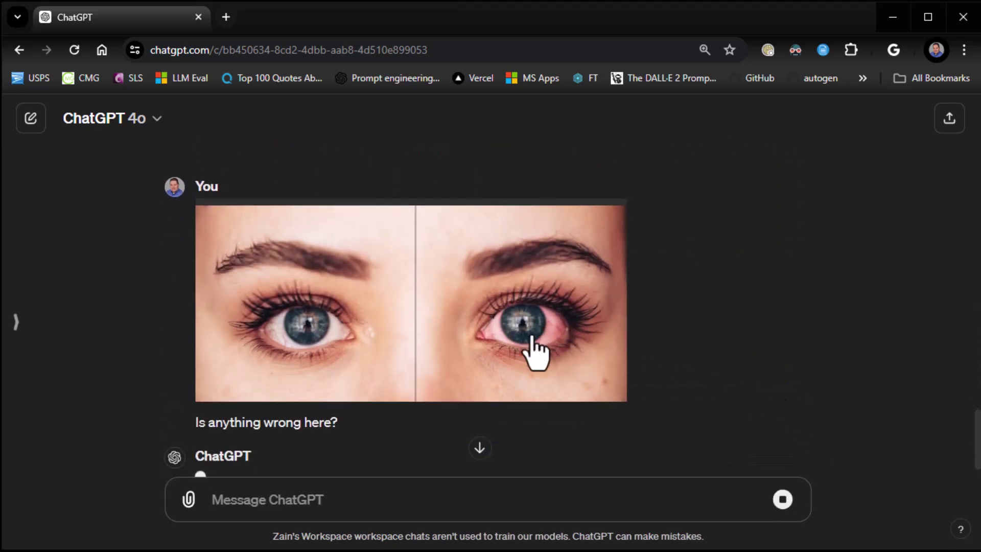
scroll(772, 357, down, 1)
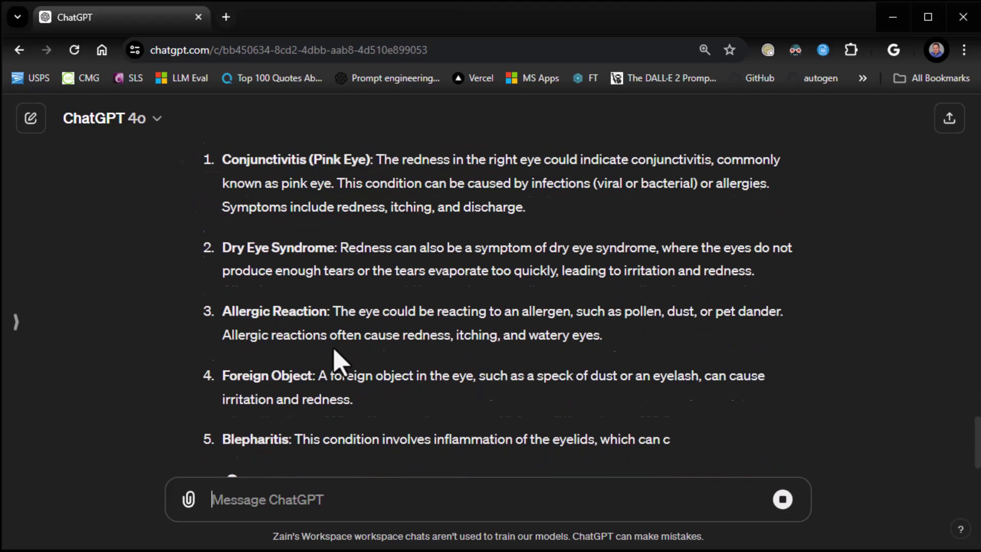
scroll(417, 352, up, 4)
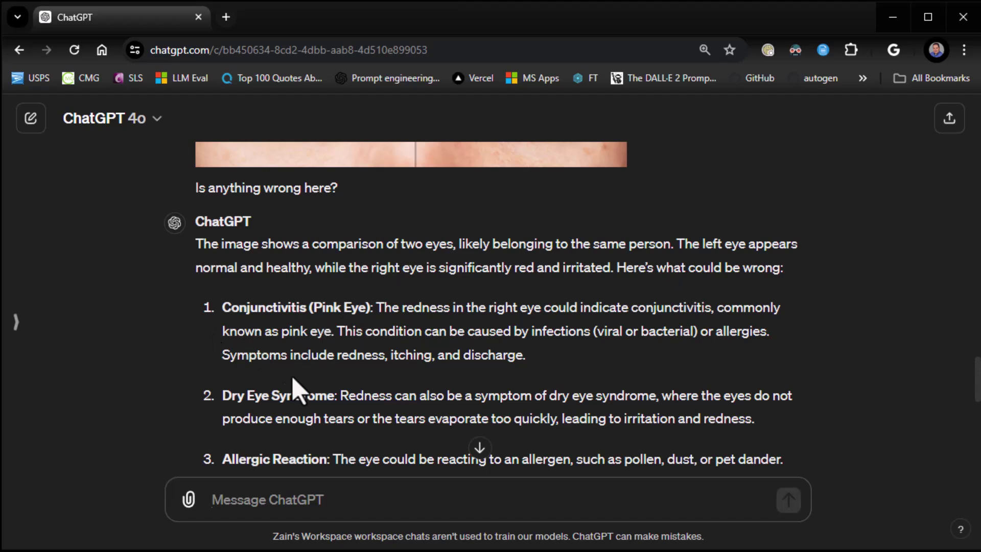
scroll(404, 398, down, 5)
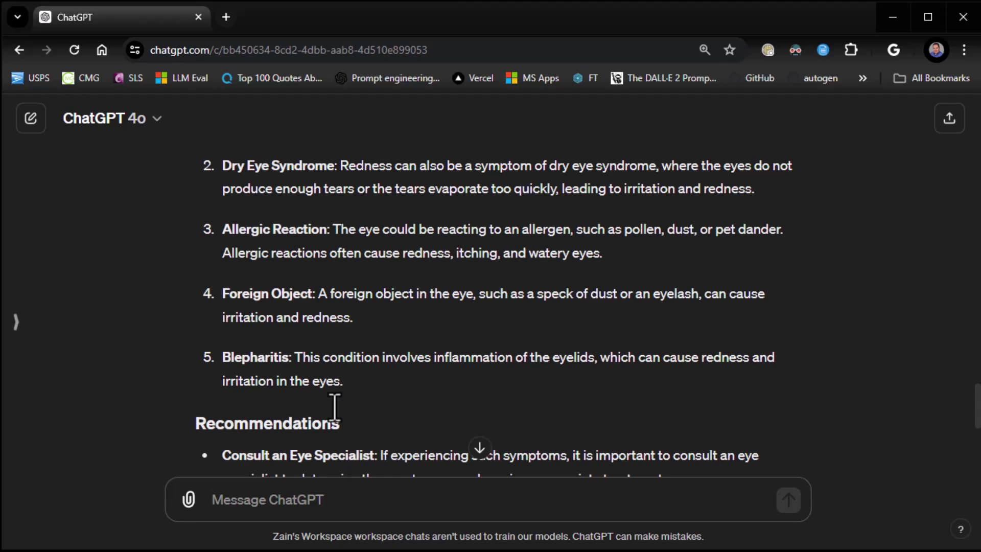
scroll(335, 407, down, 8)
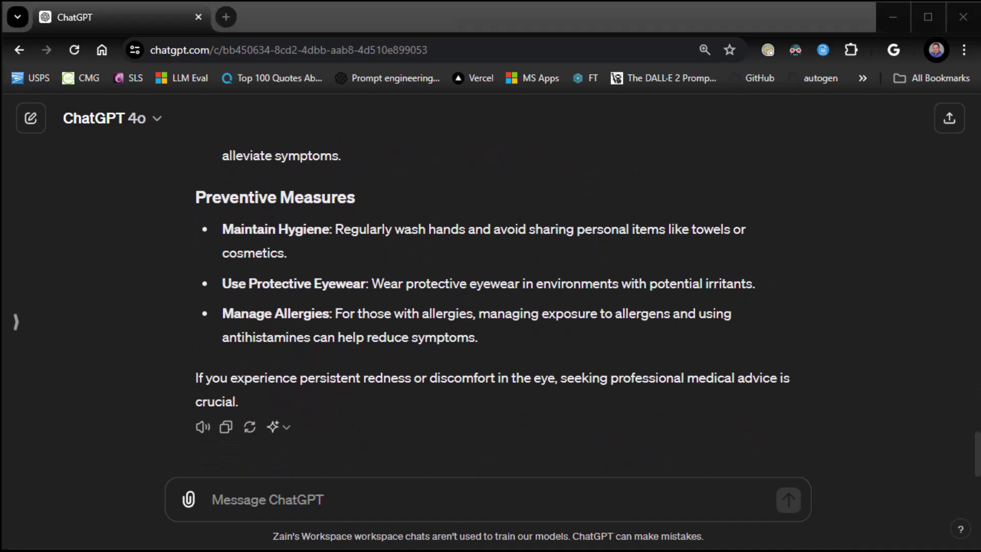
Step: Send the buckyball molecule image requesting a high-school-level explanation
click(617, 508)
key(ctrl+v)
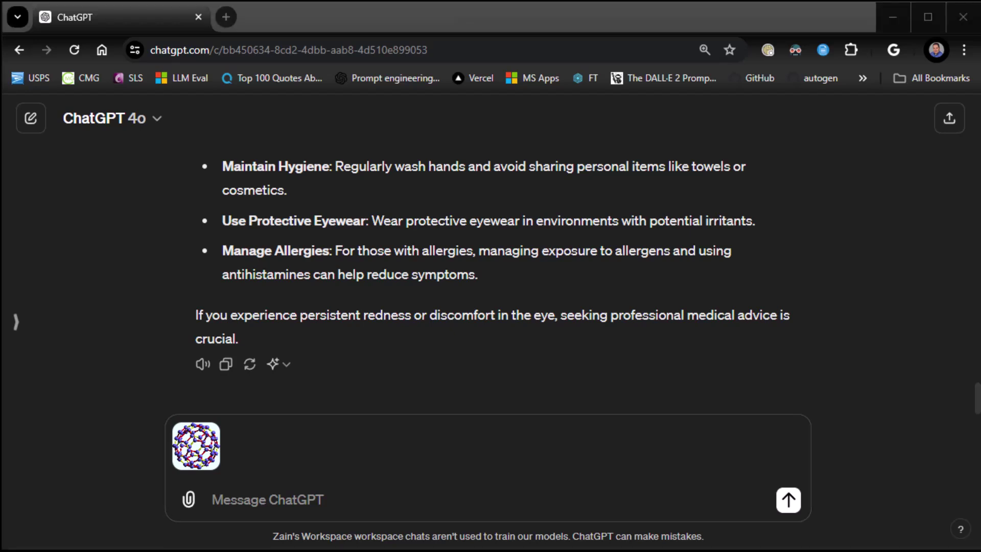
click(337, 509)
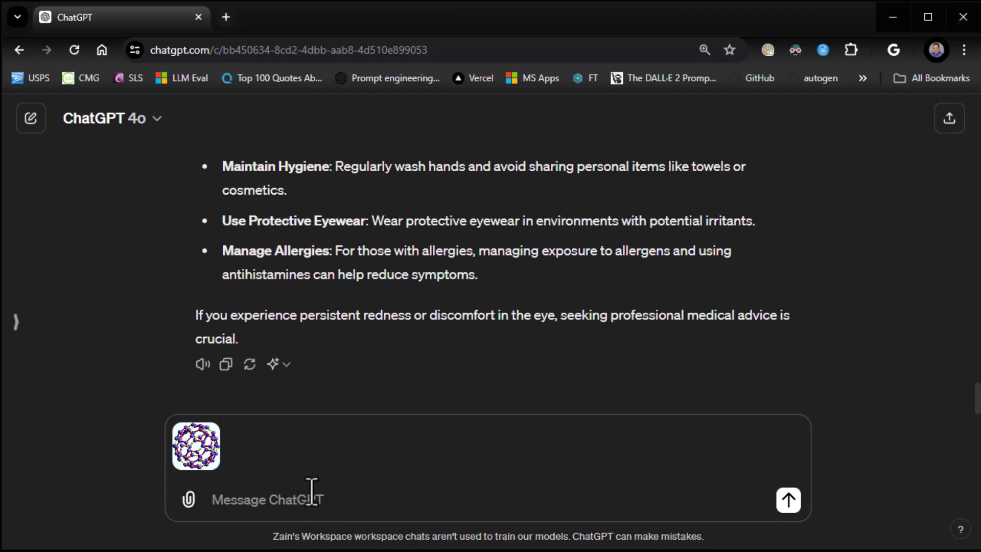
text(What is this? Explain it to me like I’m in high school.)
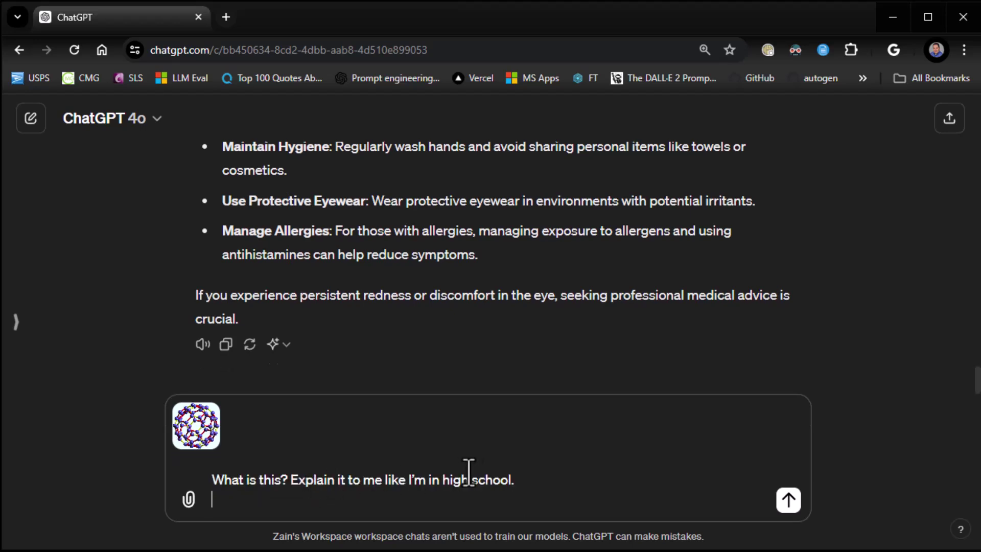
click(791, 499)
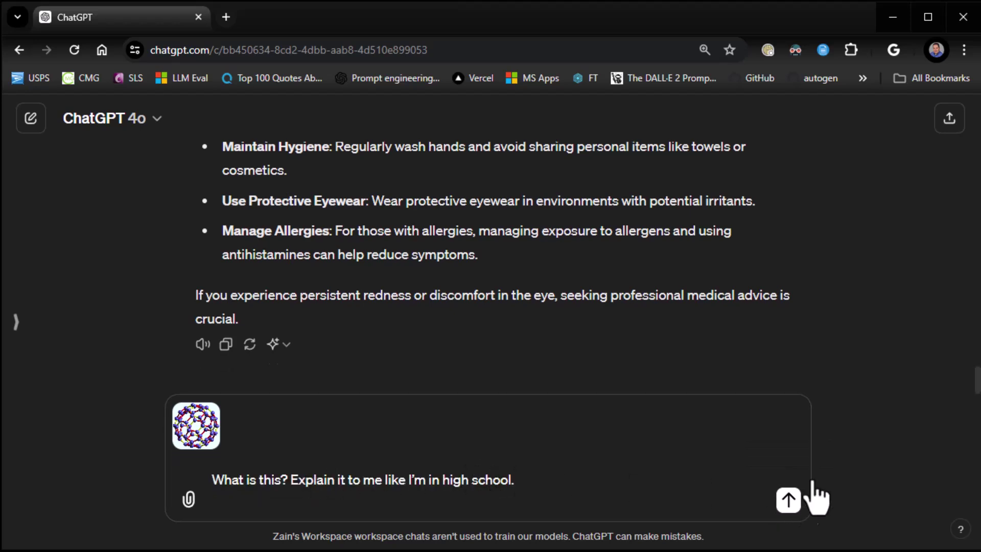
Step: Read the buckyball reply down to the Britannica and Nobel Prize reading links
scroll(853, 452, up, 5)
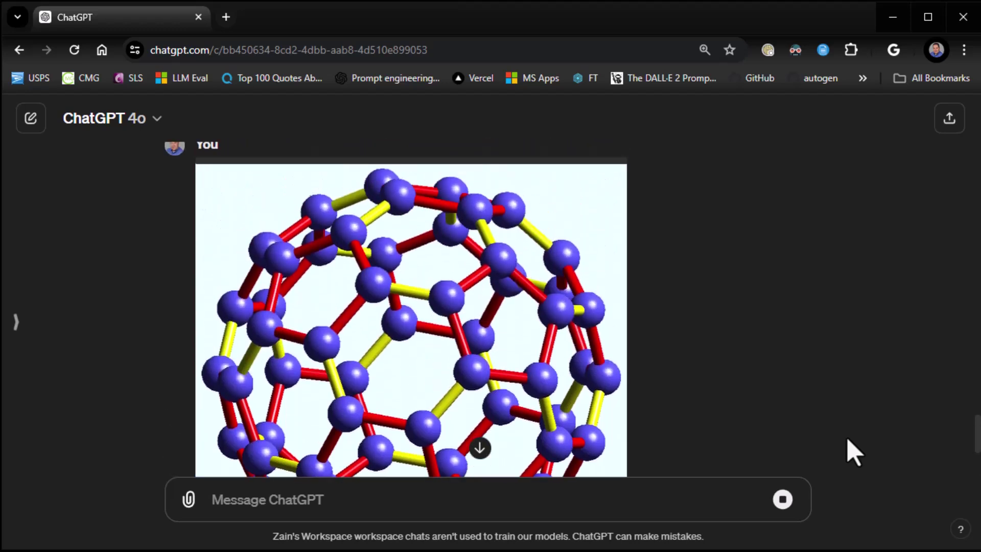
scroll(854, 453, down, 3)
scroll(854, 453, up, 2)
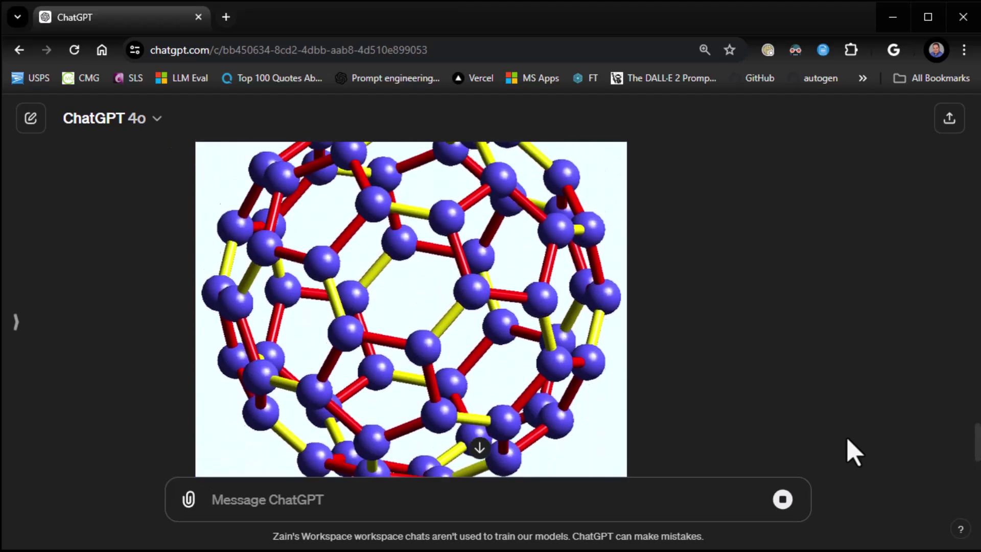
scroll(854, 453, down, 4)
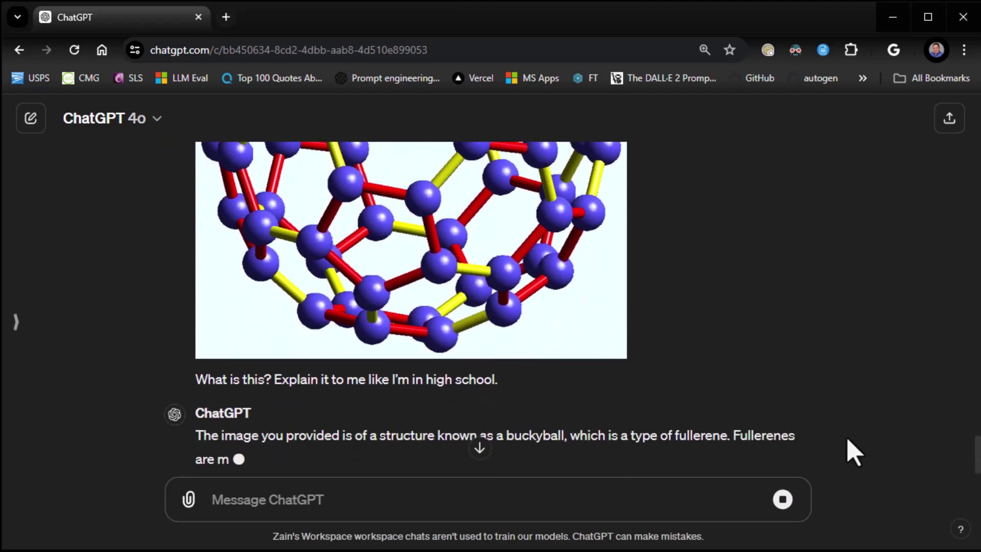
scroll(813, 440, down, 3)
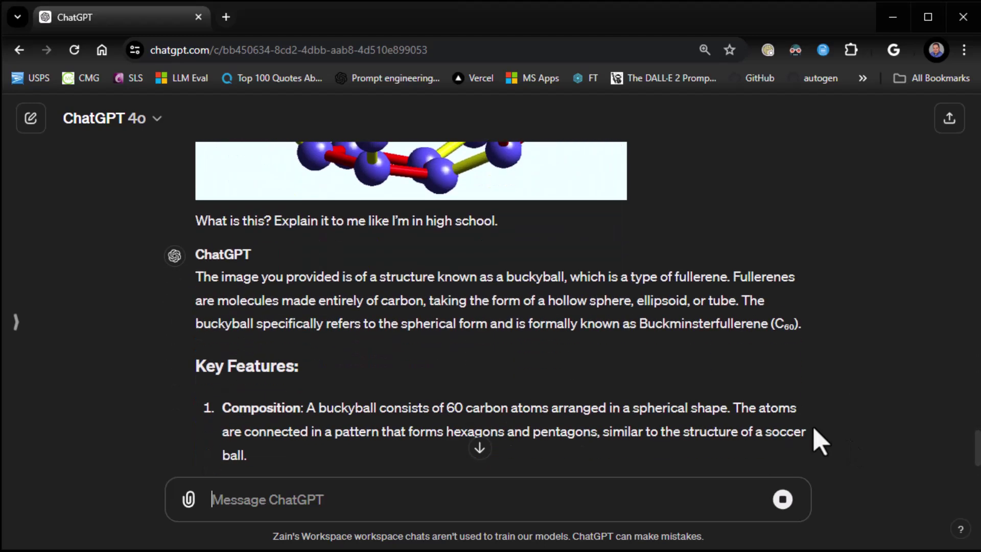
scroll(565, 393, down, 2)
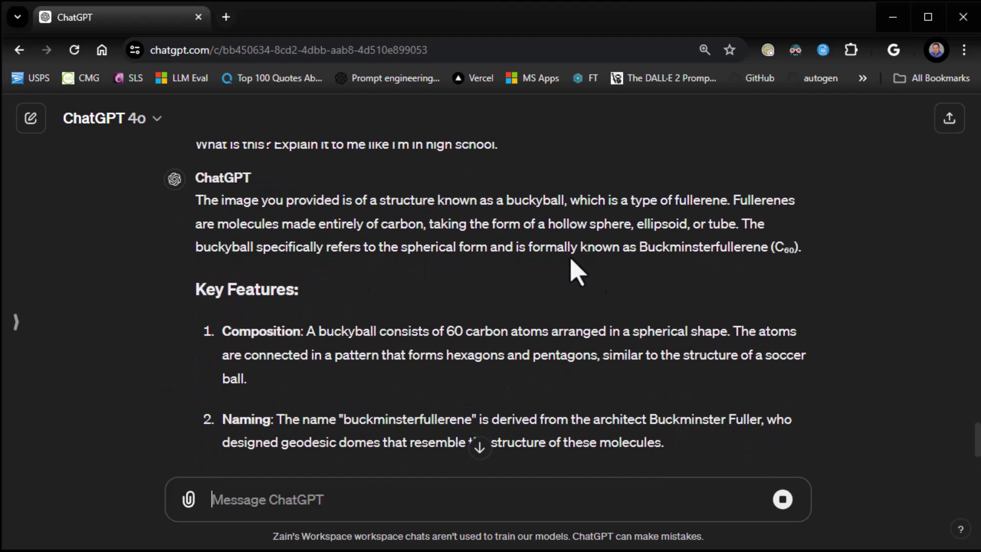
scroll(554, 357, down, 6)
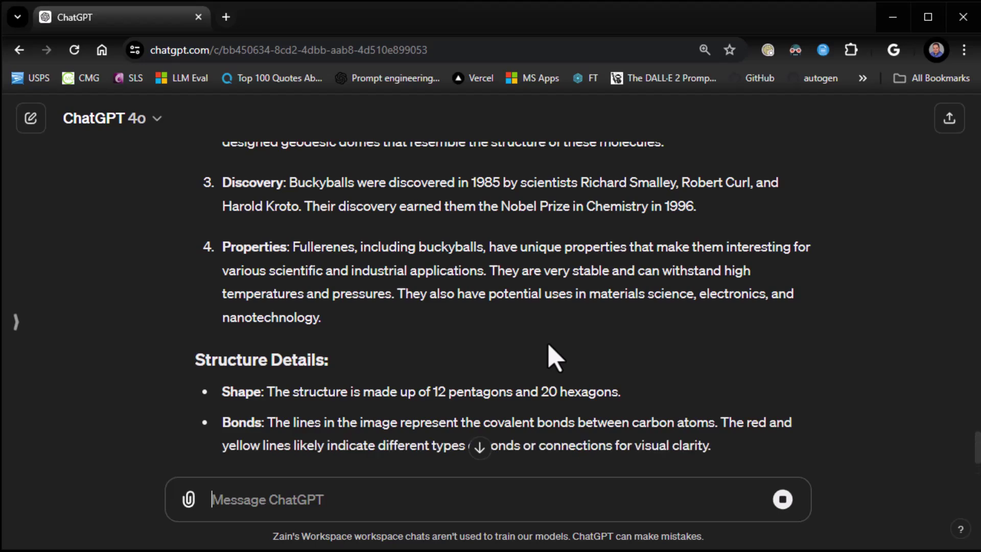
scroll(553, 358, down, 5)
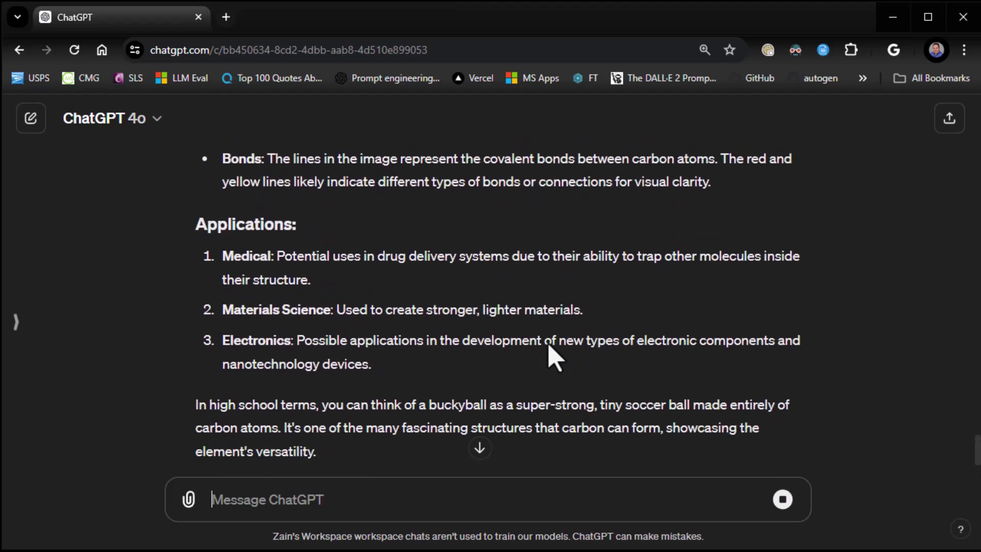
scroll(554, 350, down, 2)
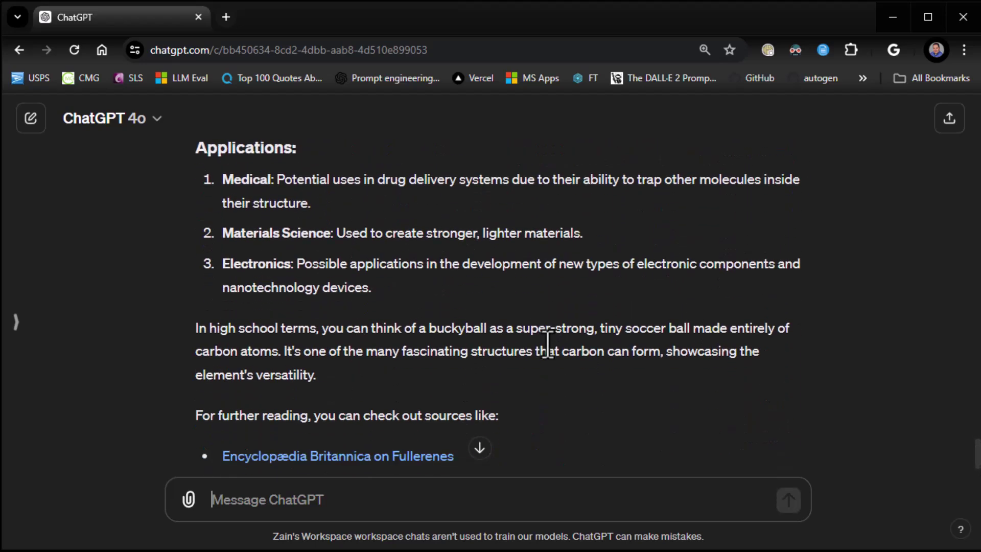
scroll(548, 343, down, 2)
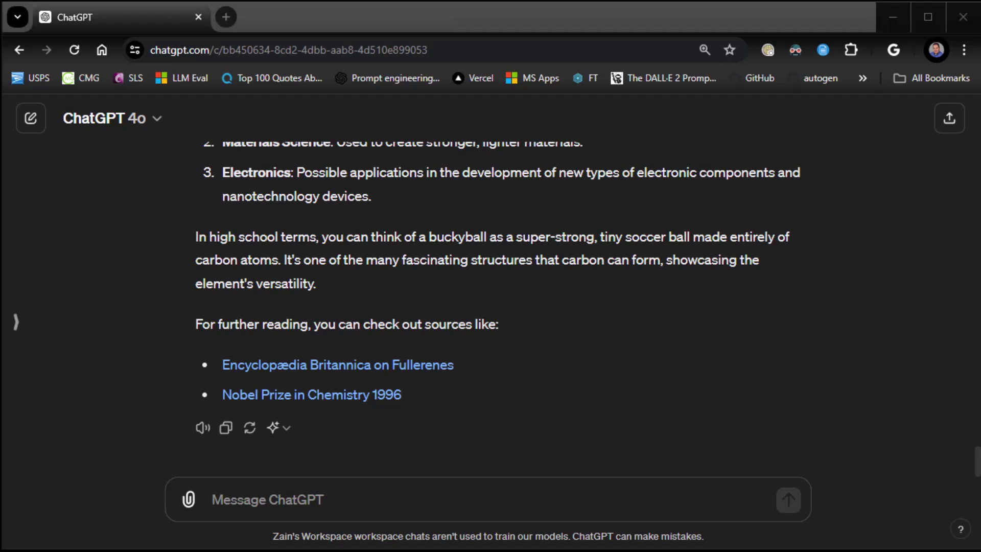
Step: Send the equation image with 'Solve this equation.' and review the dy/dx = 4x³ + 12 solution
click(423, 495)
key(ctrl+v)
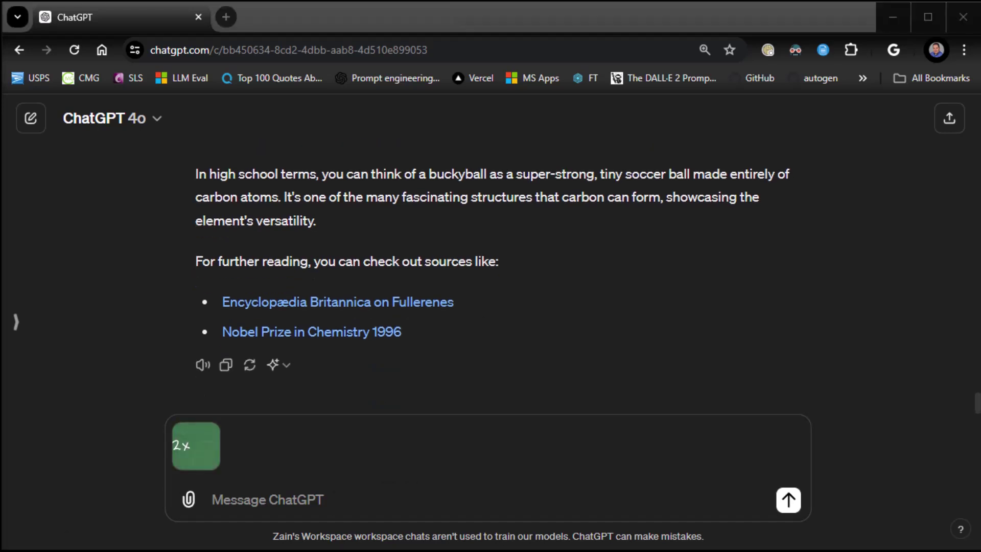
click(343, 503)
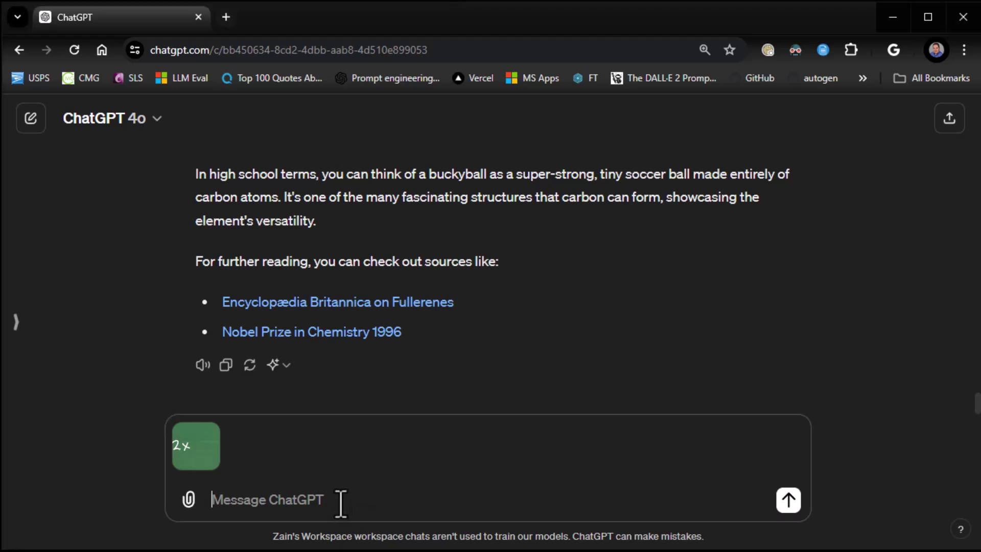
text(Solve this equation.)
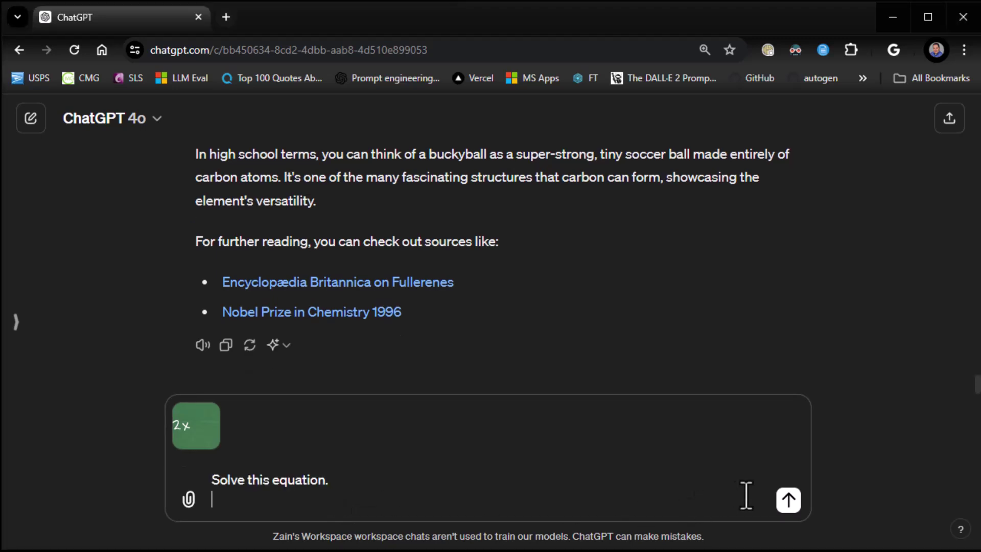
click(788, 502)
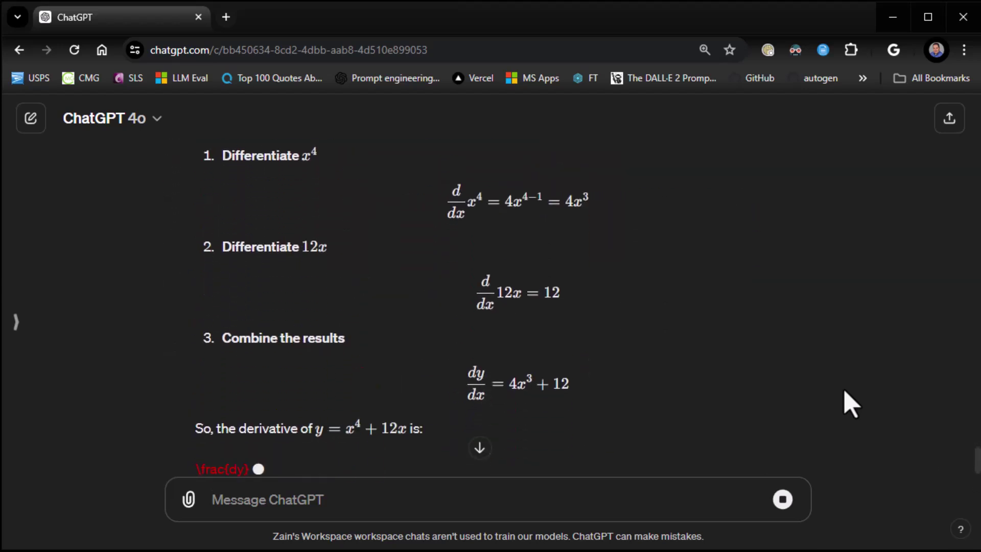
scroll(851, 404, down, 2)
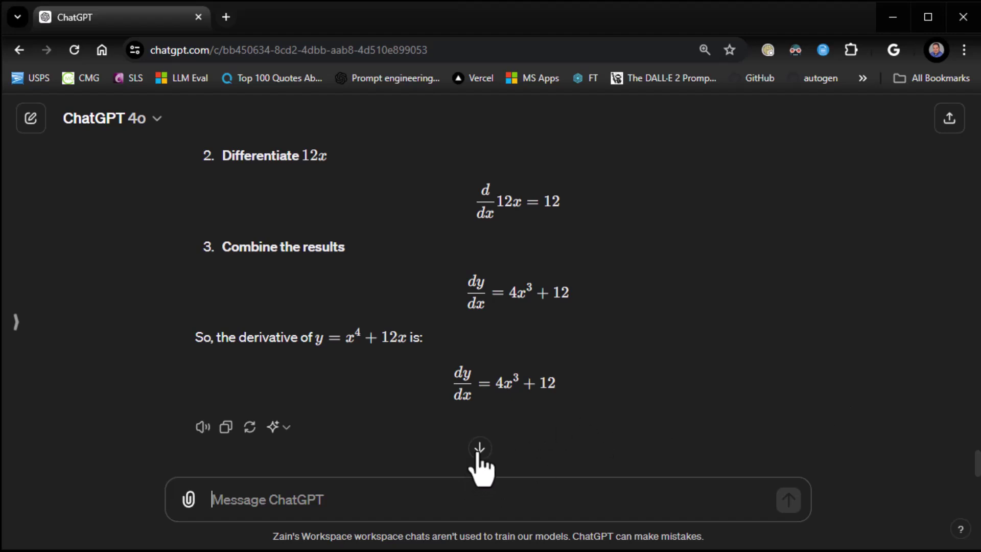
scroll(712, 400, up, 3)
scroll(715, 404, down, 3)
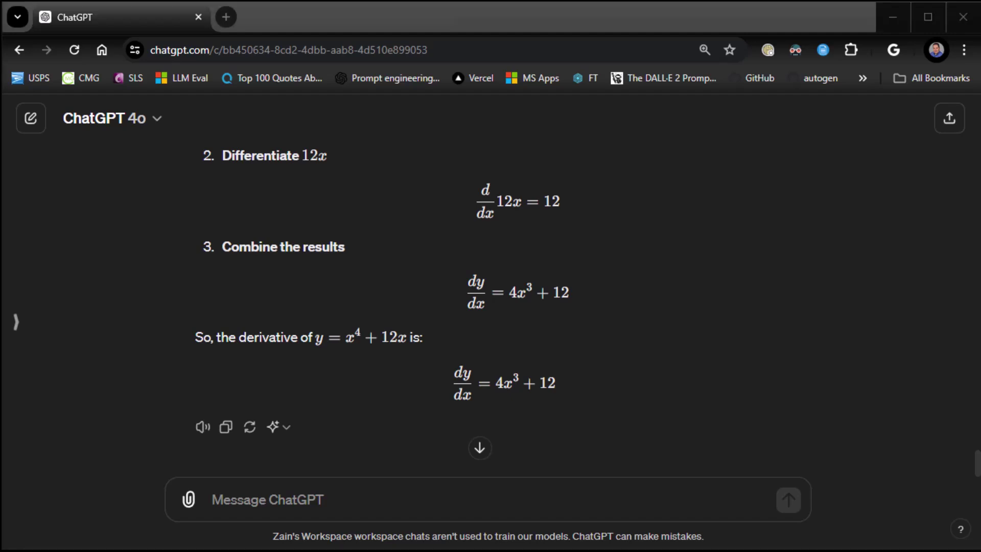
Step: Send the portrait and patent image asking 'What is the relationship between these images?'
click(503, 503)
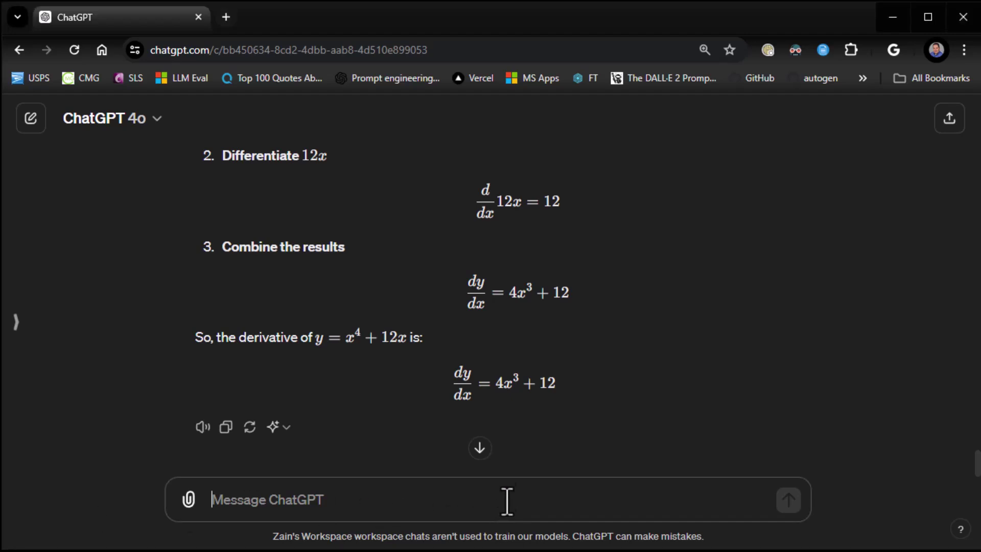
key(ctrl+v)
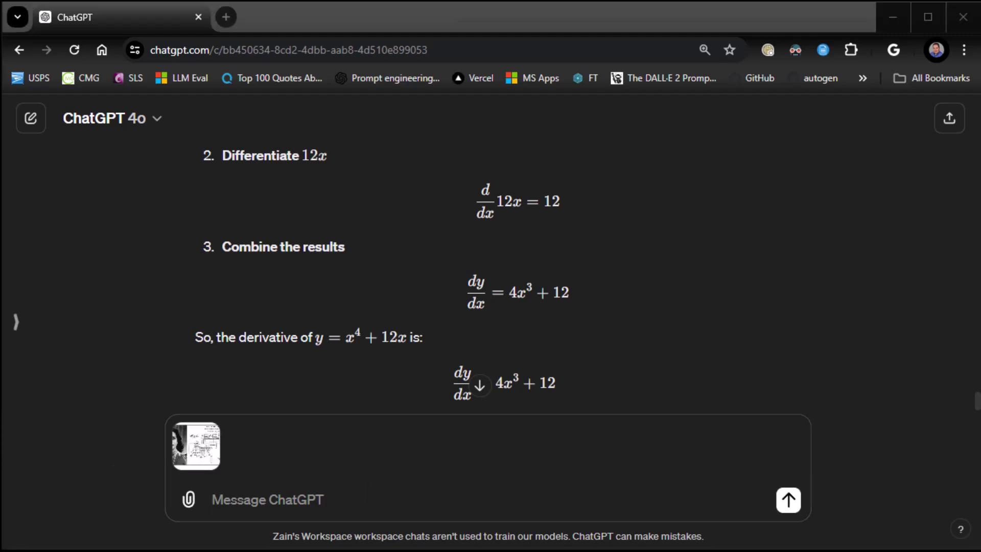
click(367, 513)
text(What is the relationship between these images?)
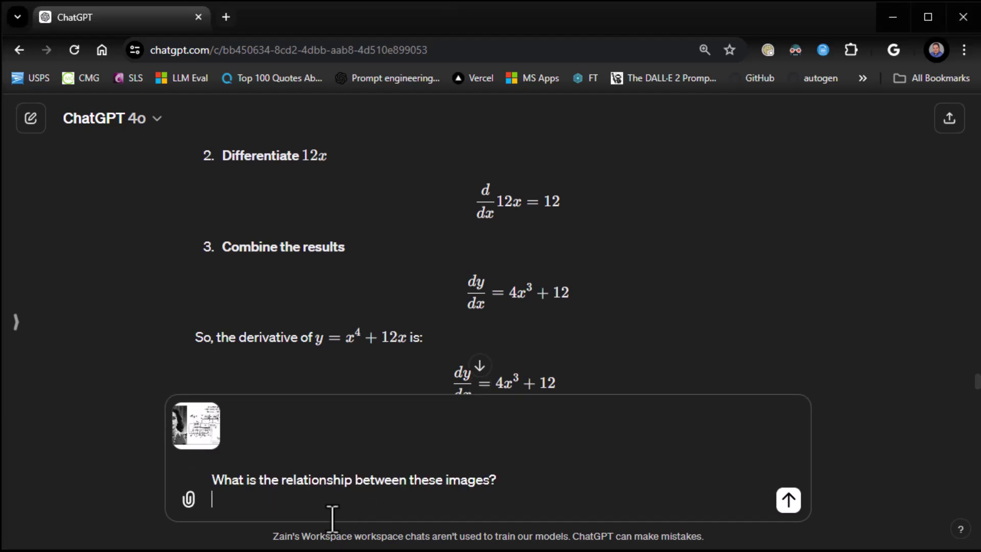
click(789, 499)
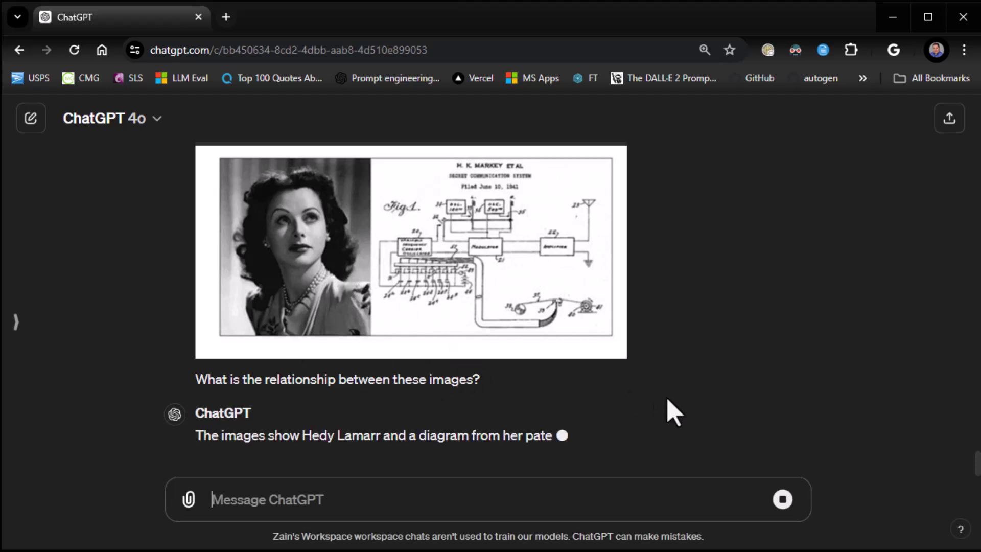
scroll(526, 377, up, 3)
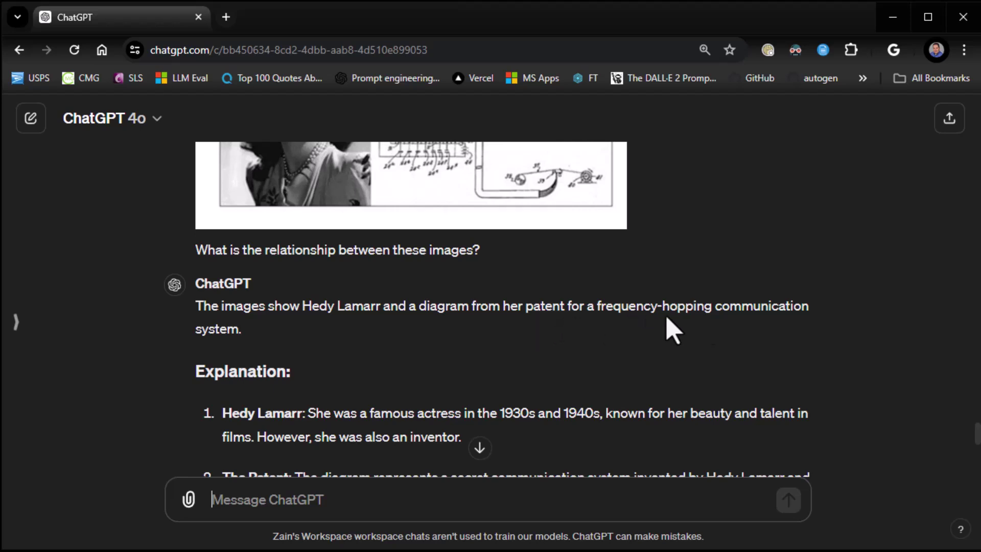
scroll(455, 366, up, 2)
scroll(454, 366, up, 1)
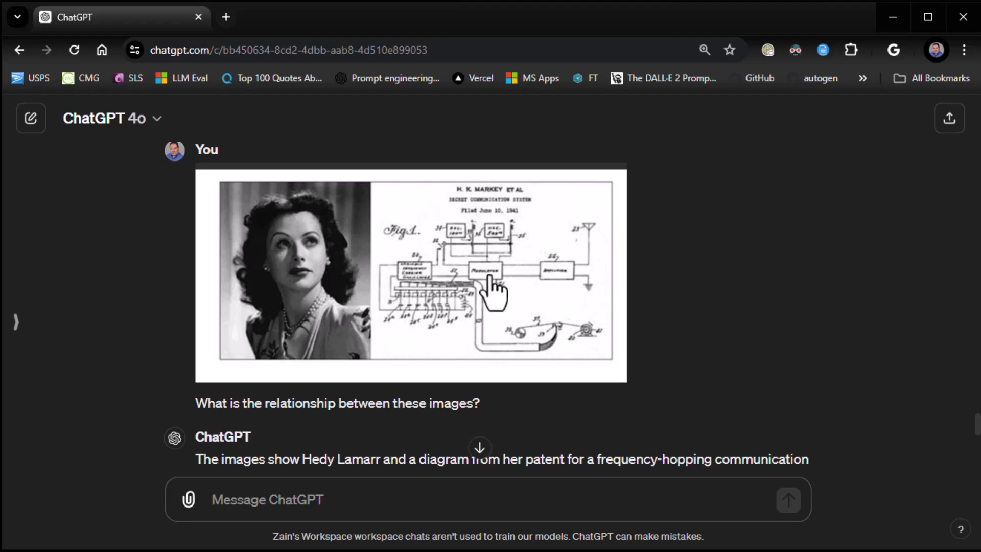
scroll(490, 291, down, 10)
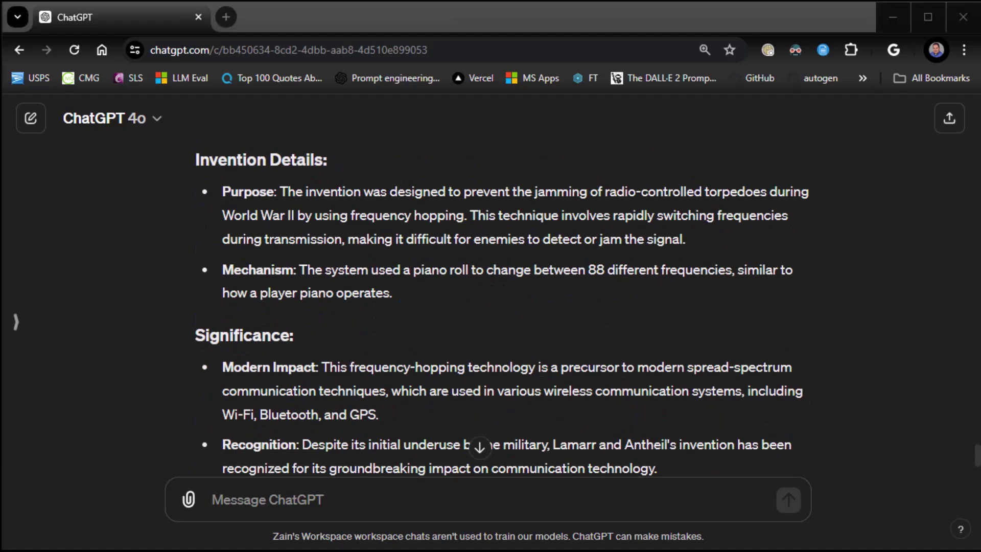
Step: Send the brain-pathways diagram with the prompt 'Explain this to me.'
click(572, 503)
key(ctrl+v)
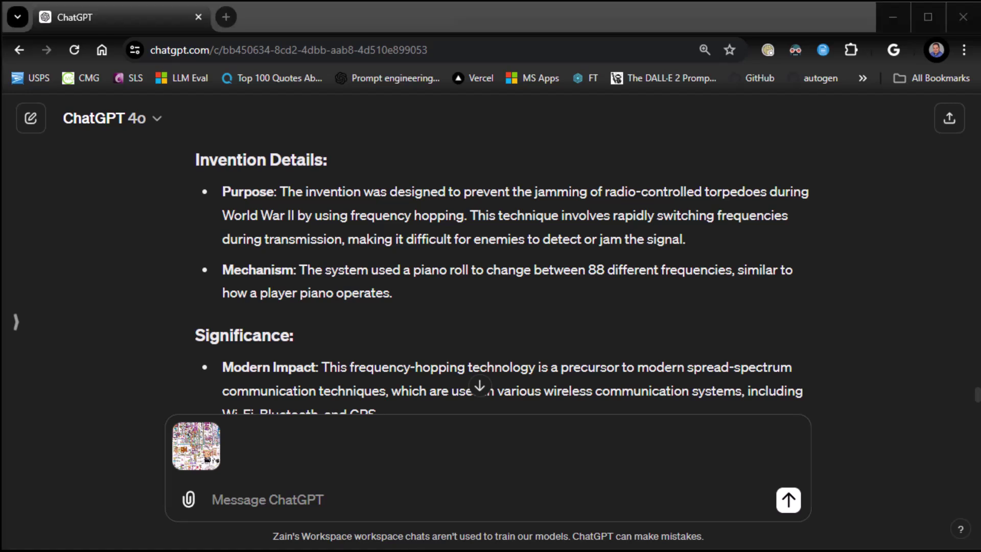
click(326, 502)
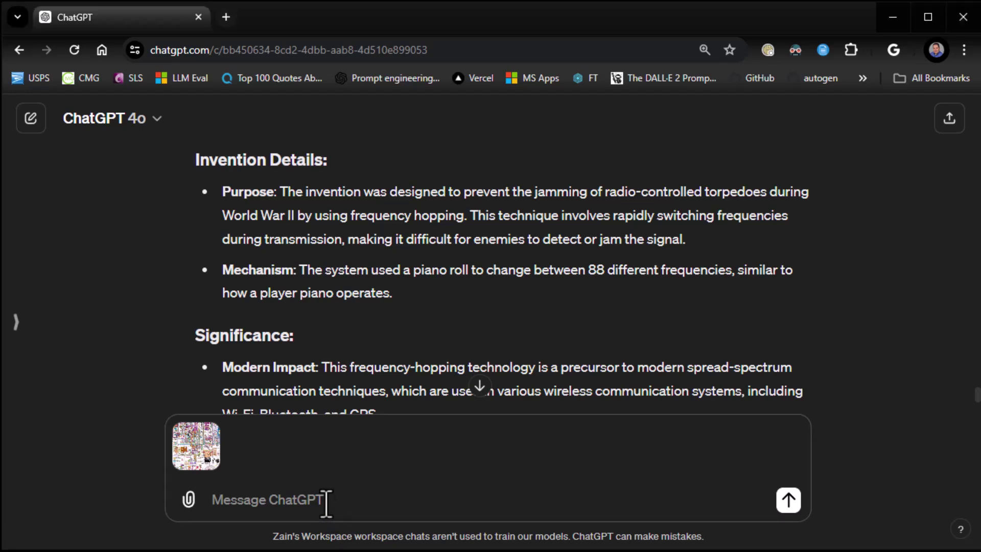
text(Explain this to me.)
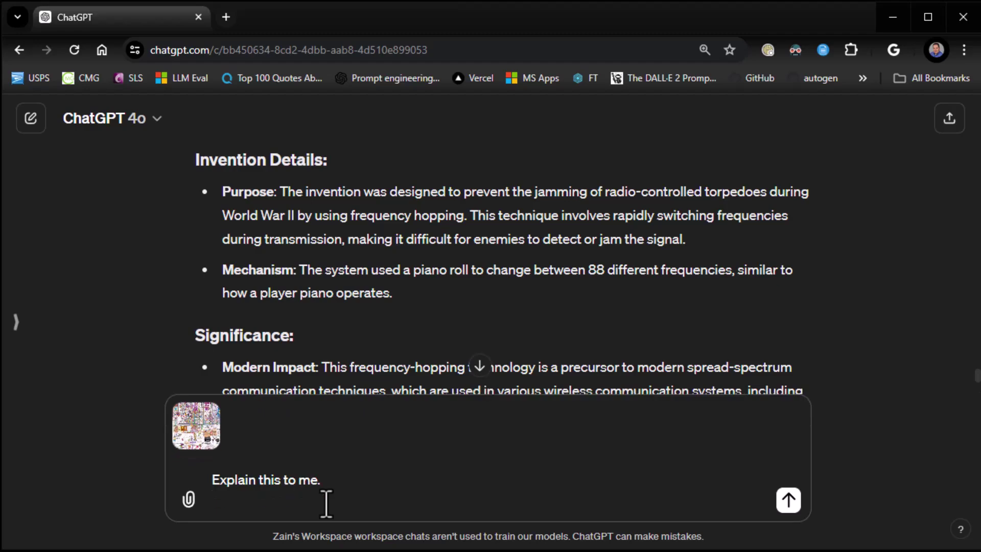
click(788, 499)
Step: Read the explanation through to its closing neuroscience resources
scroll(735, 416, up, 5)
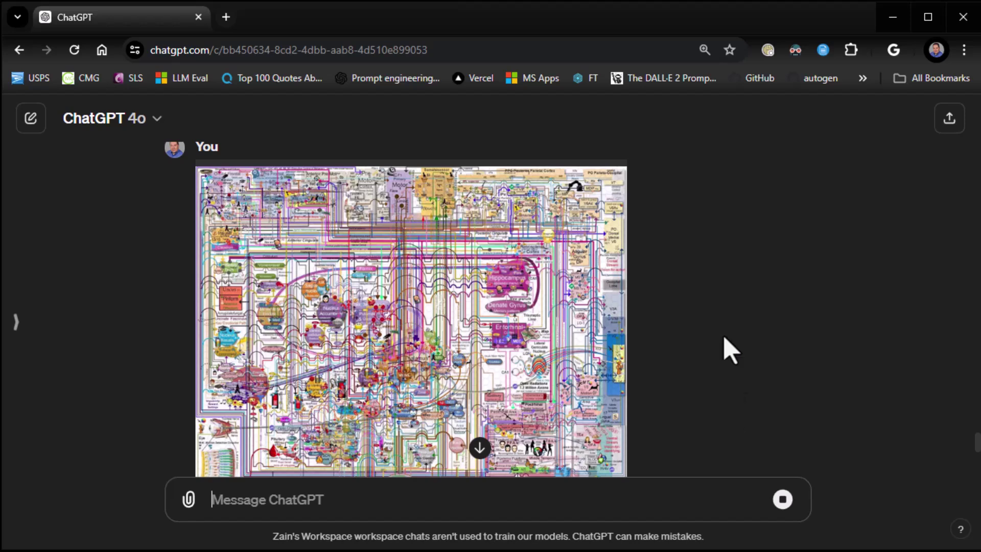
scroll(708, 314, down, 3)
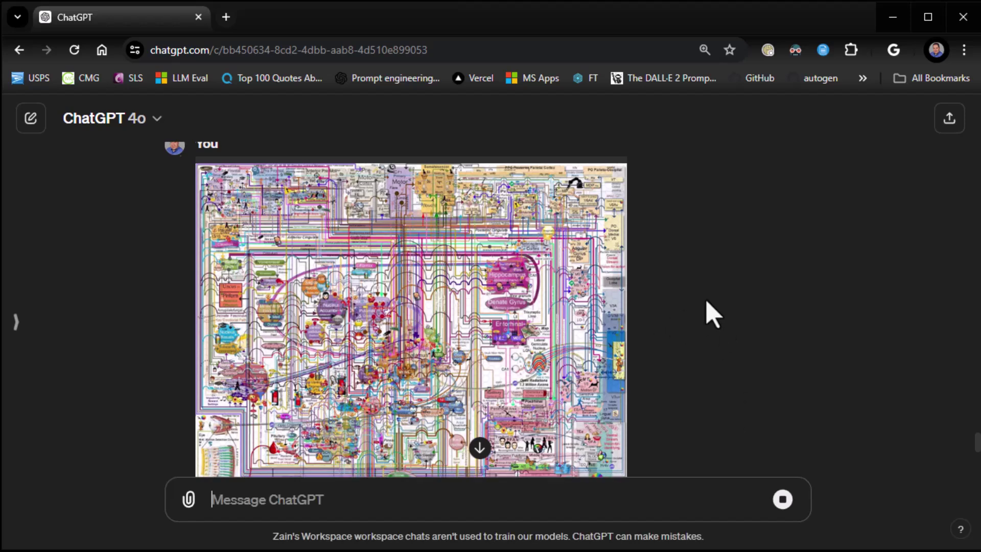
scroll(711, 314, up, 2)
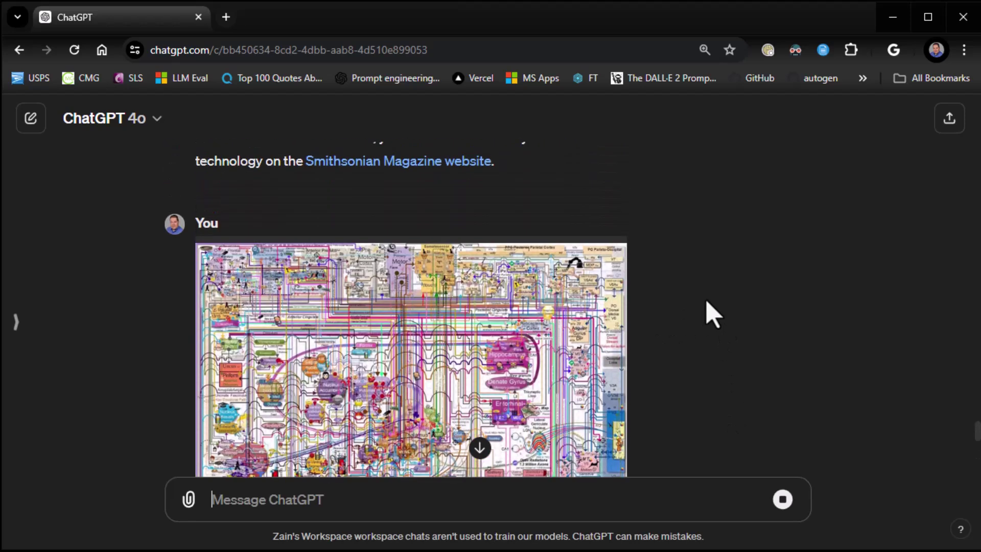
scroll(711, 314, down, 7)
scroll(710, 314, down, 4)
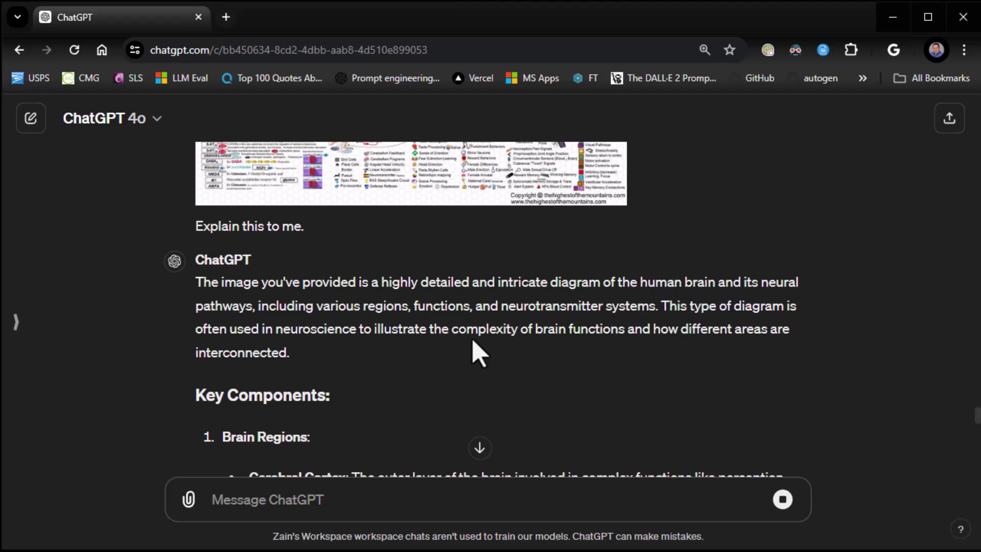
click(479, 448)
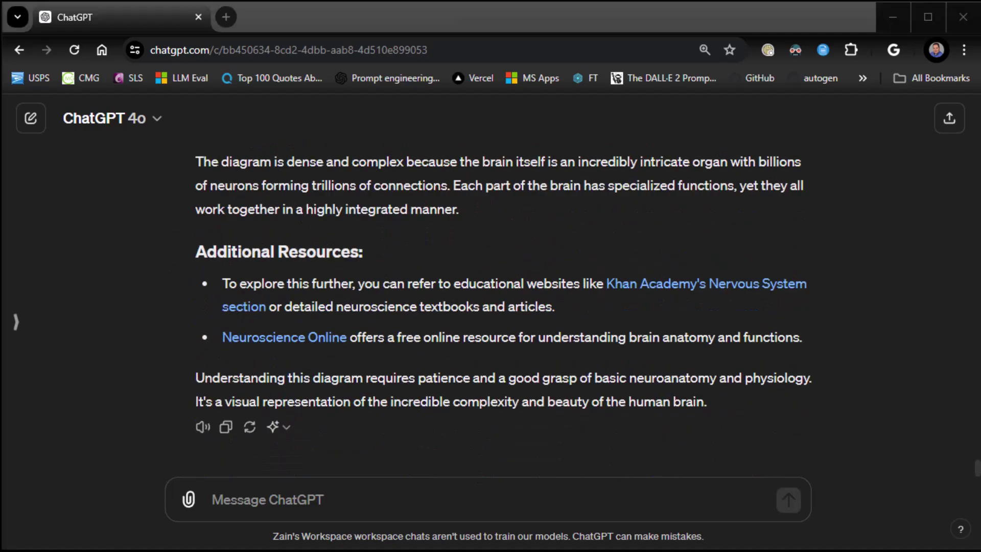
Step: Send the parking-sign photo asking 'It's 4:10pm on Thursday, can I park here?' and read the one-hour answer
click(523, 506)
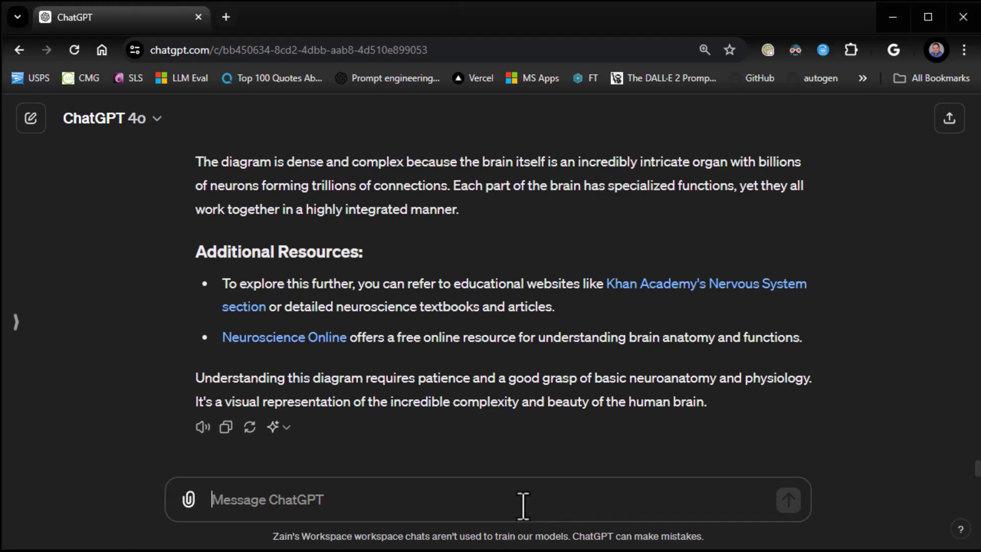
key(ctrl+v)
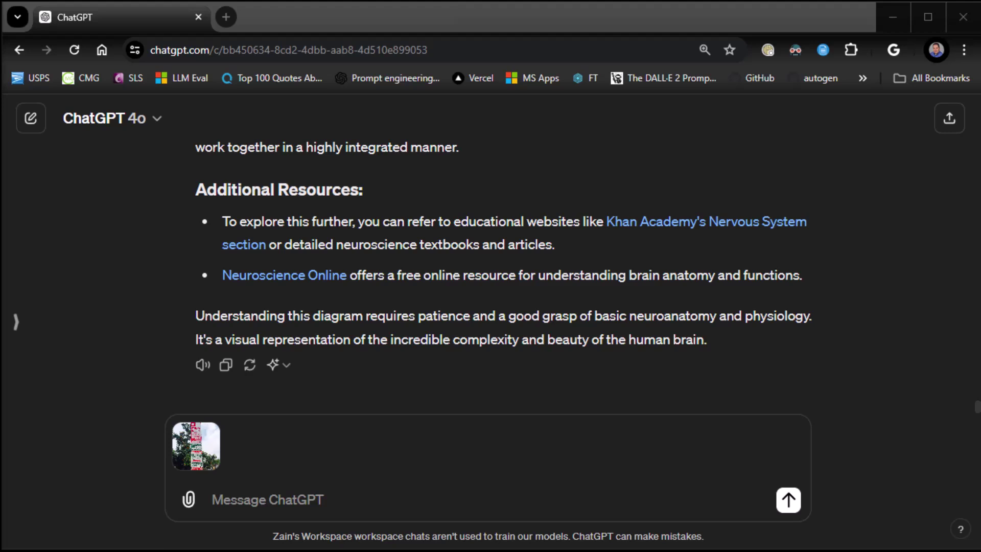
click(352, 503)
text(It’s 4:10pm on Thursday, can I park here?)
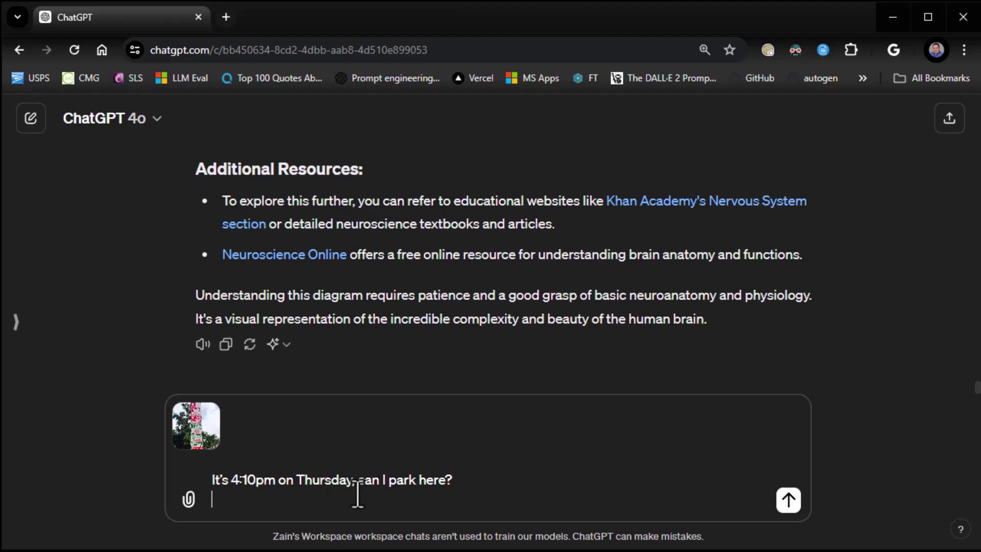
click(790, 501)
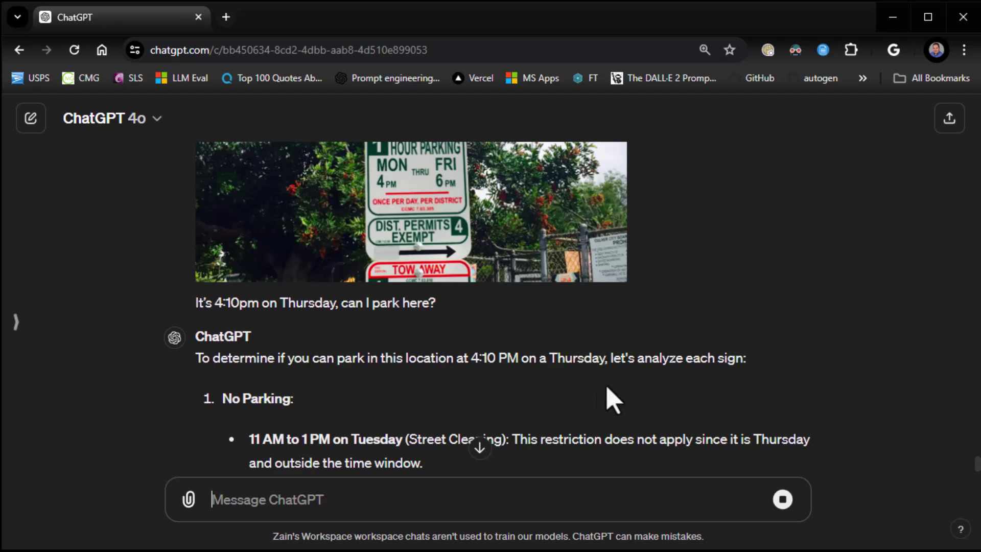
scroll(611, 400, down, 5)
scroll(608, 401, up, 2)
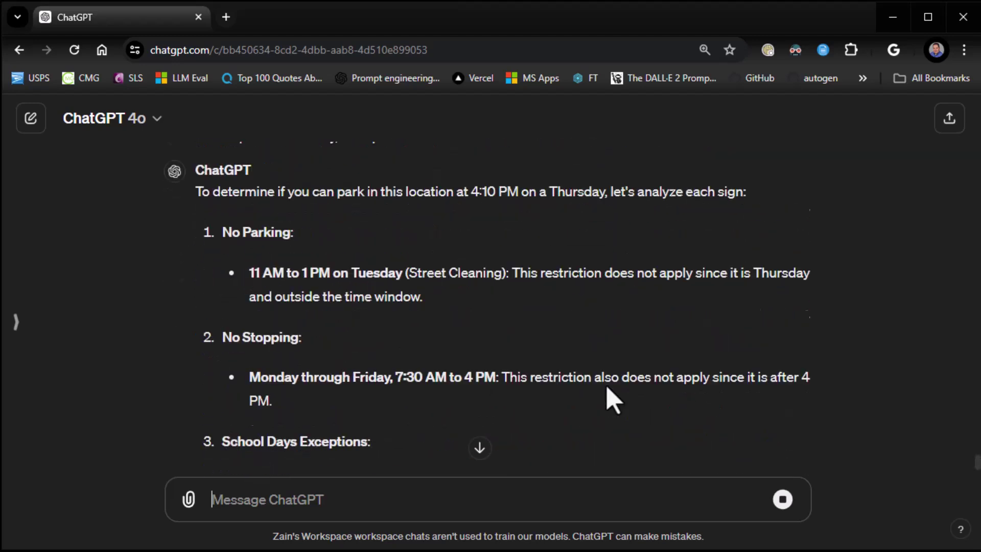
scroll(606, 393, down, 10)
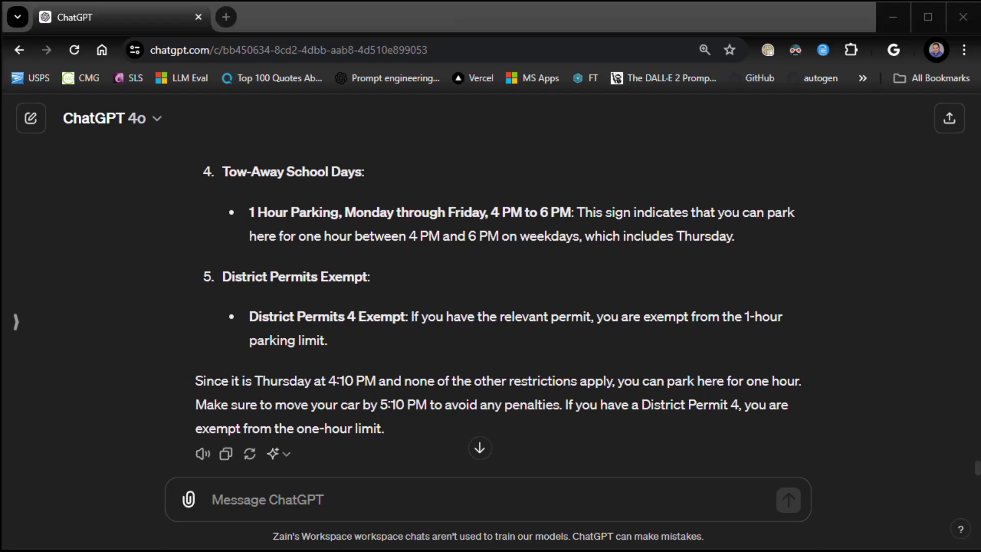
Step: Send the physics worksheet photo with a request for its answers
click(514, 506)
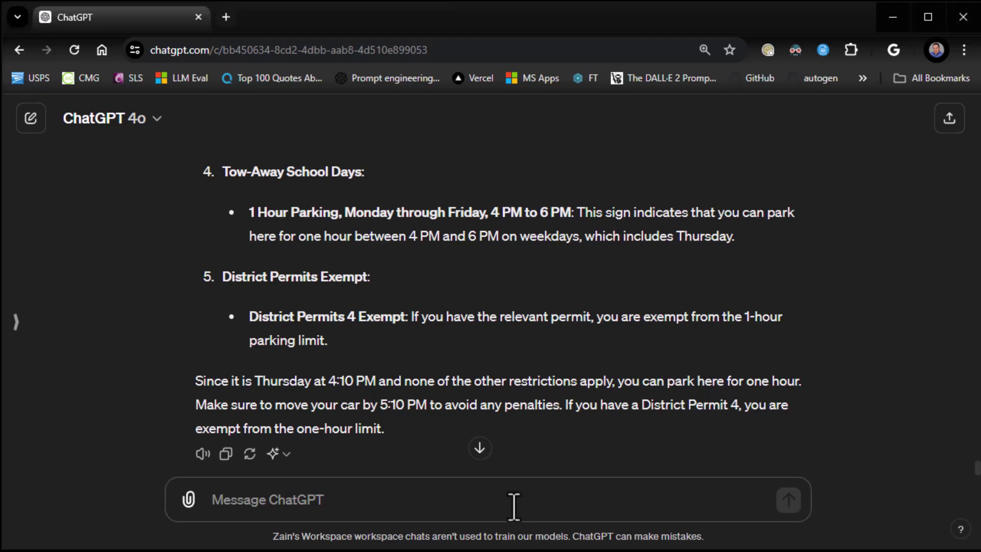
key(ctrl+v)
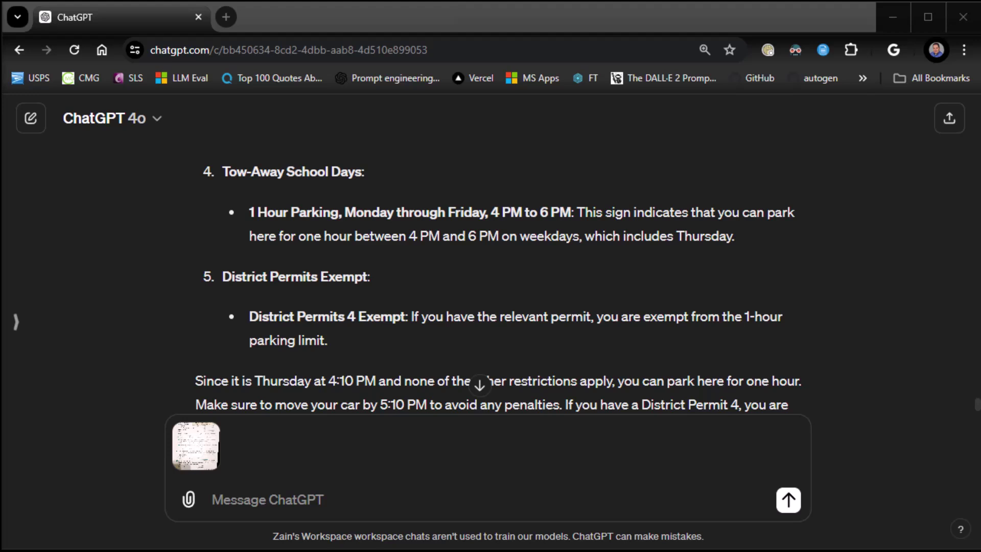
click(357, 495)
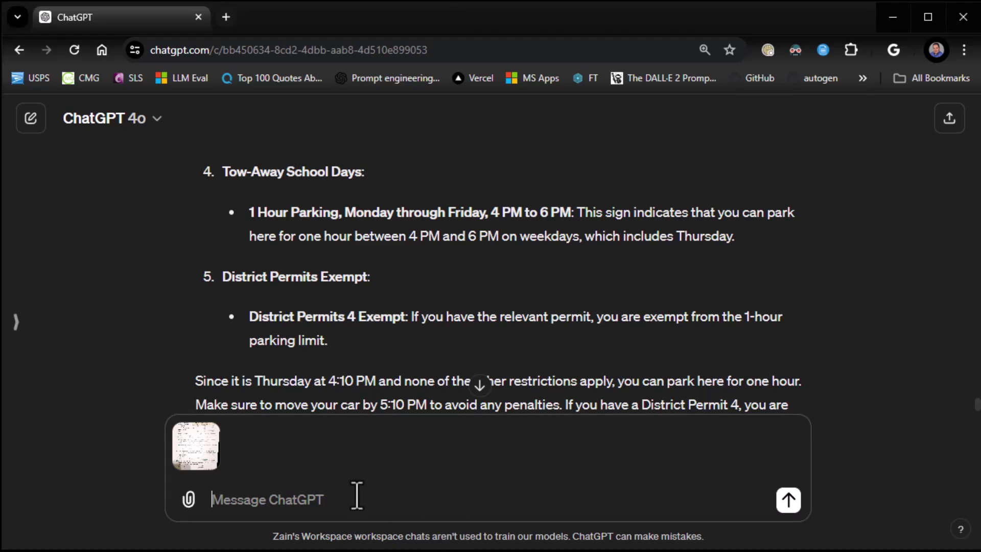
text(Give me the answers to this.)
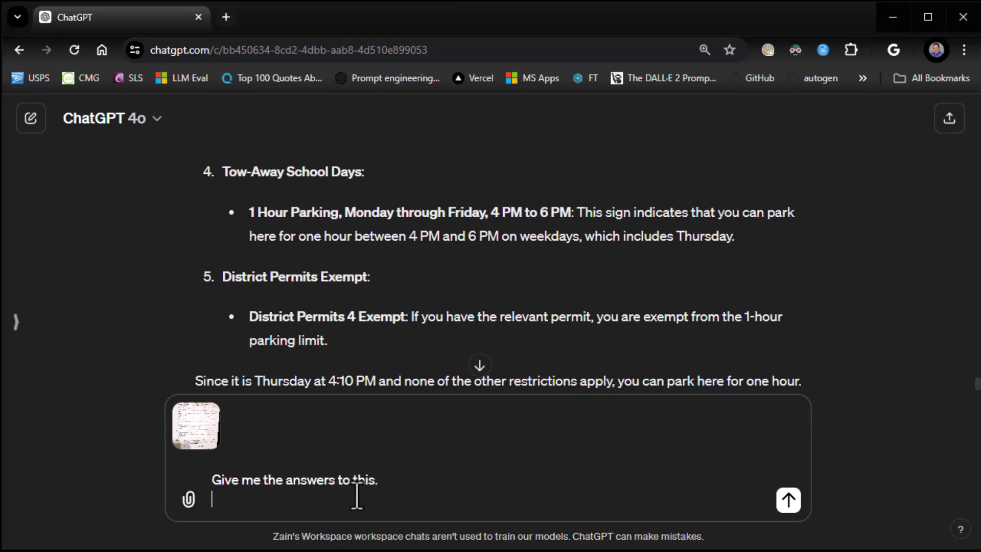
click(788, 499)
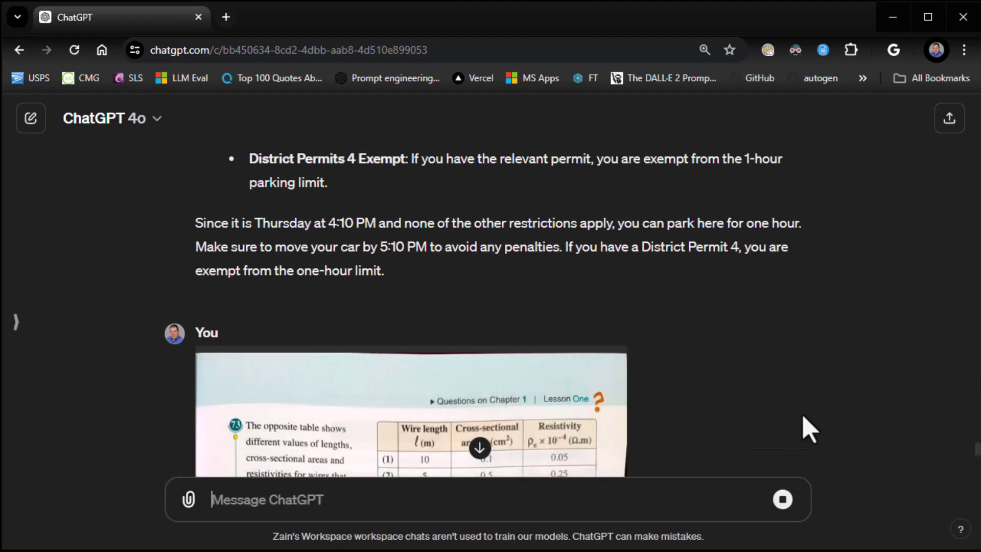
Step: Follow the reply and stop it partway through question 73 part (ii)
scroll(797, 399, down, 4)
scroll(799, 393, down, 1)
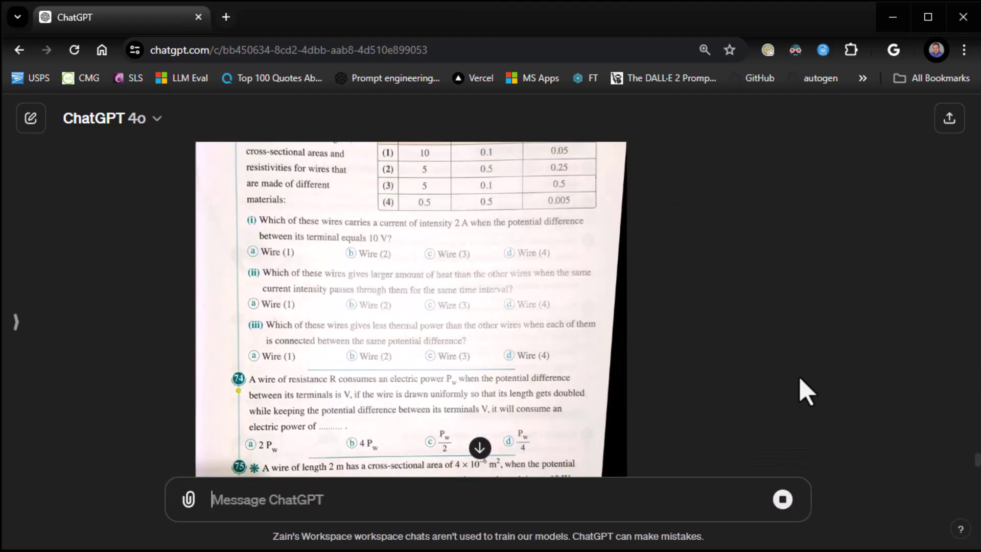
scroll(799, 394, up, 1)
scroll(806, 392, down, 6)
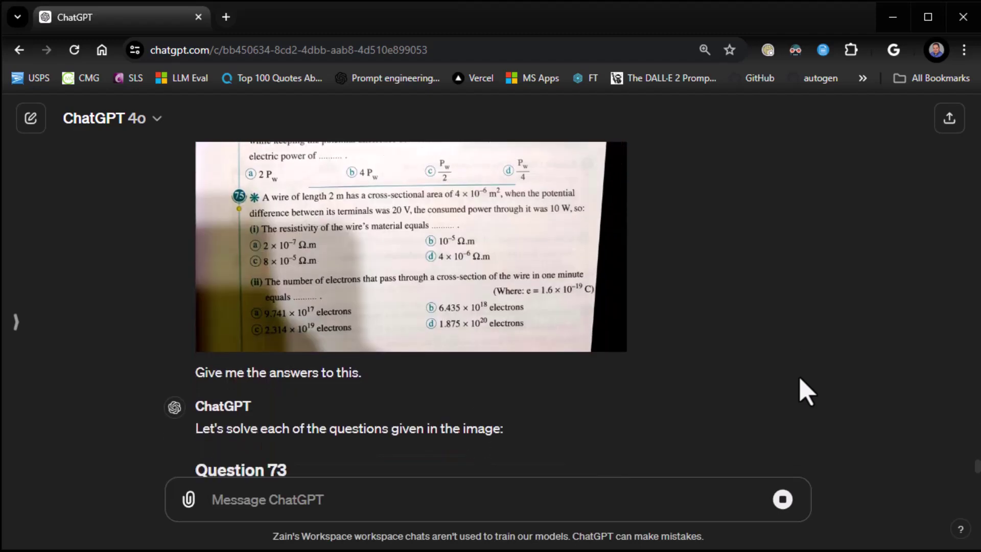
scroll(805, 393, down, 4)
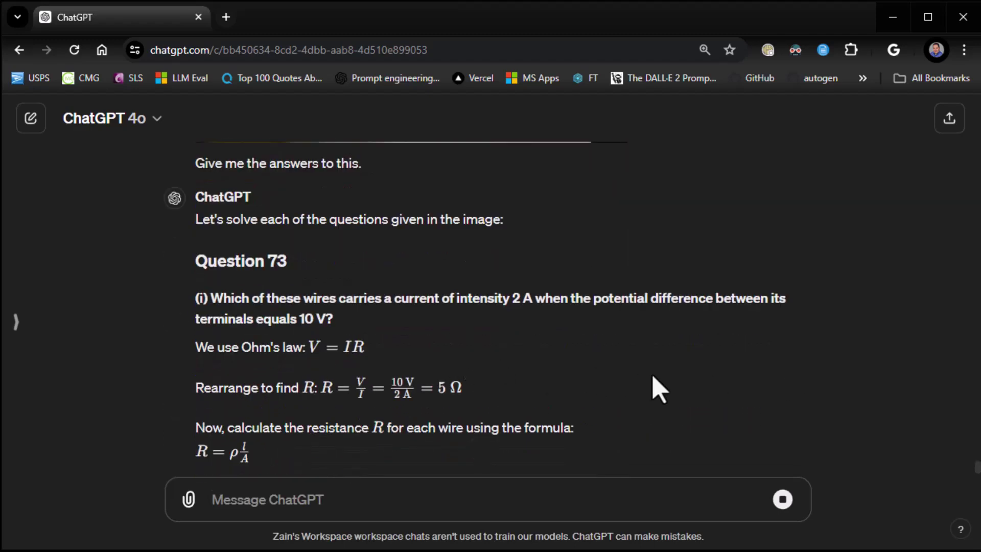
click(783, 500)
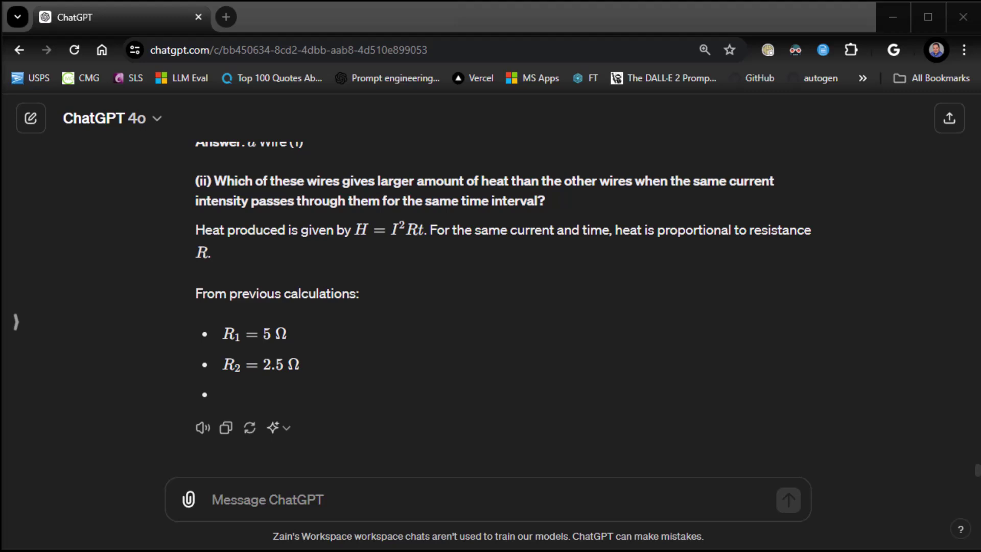
Step: Send the food photo asking what the dish is and how to make it
click(481, 508)
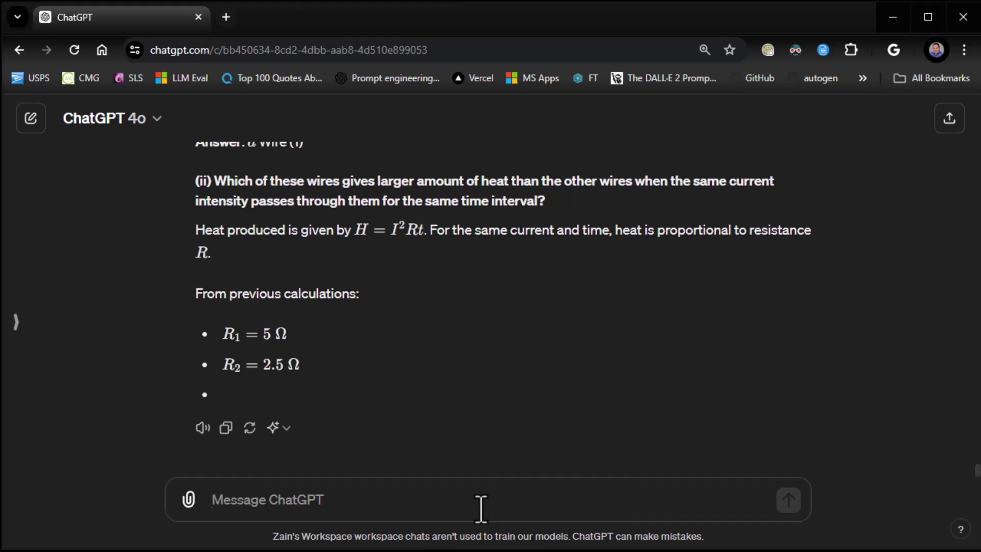
key(ctrl+v)
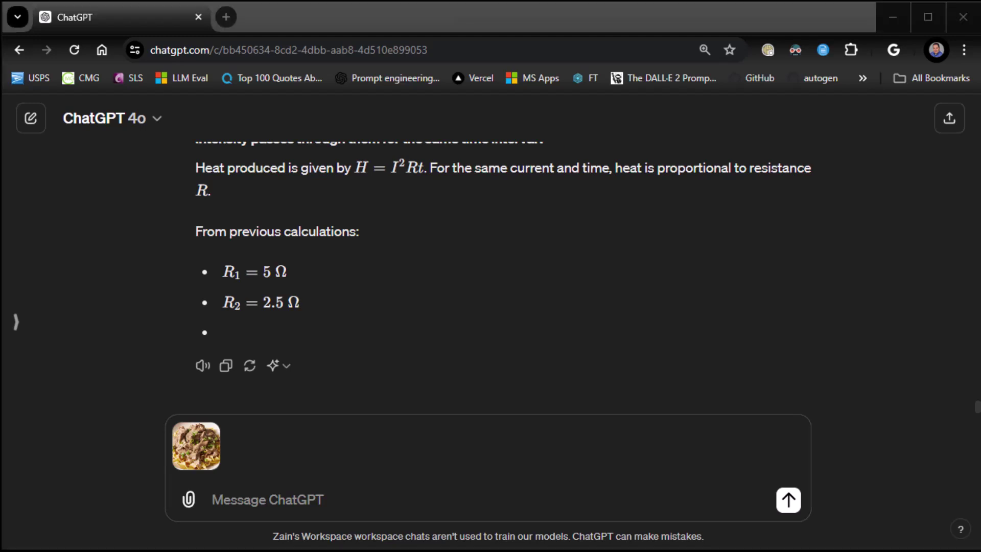
click(347, 503)
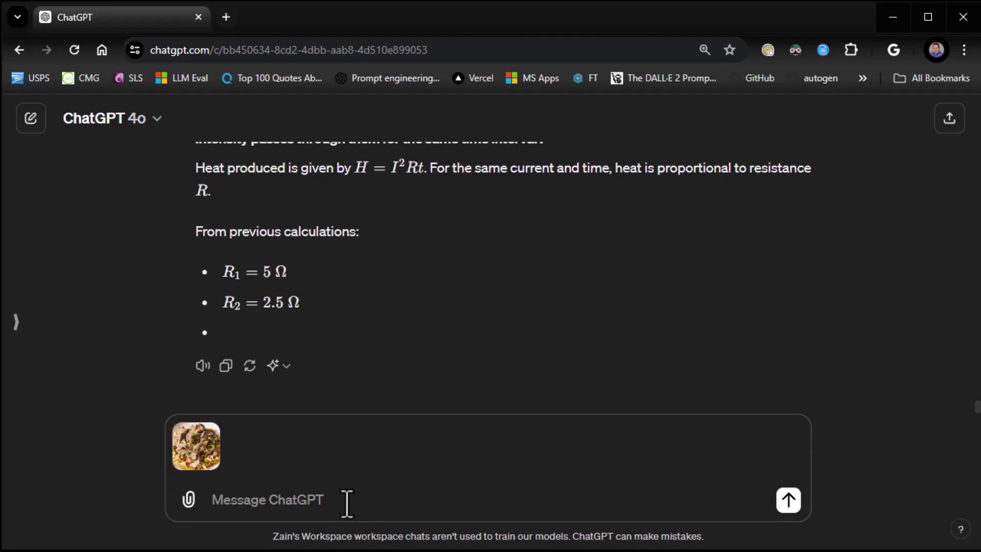
text(What is this and how do I make it?)
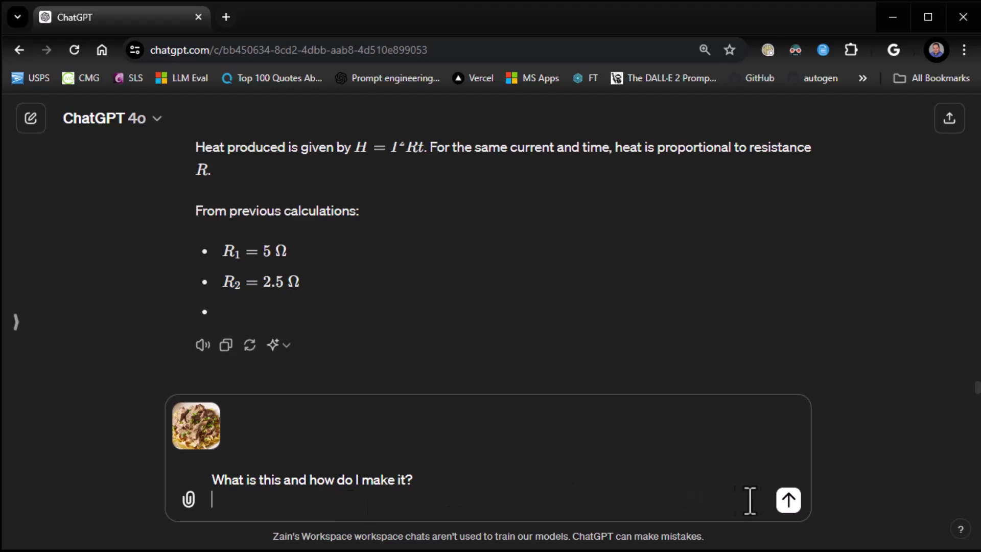
key(Return)
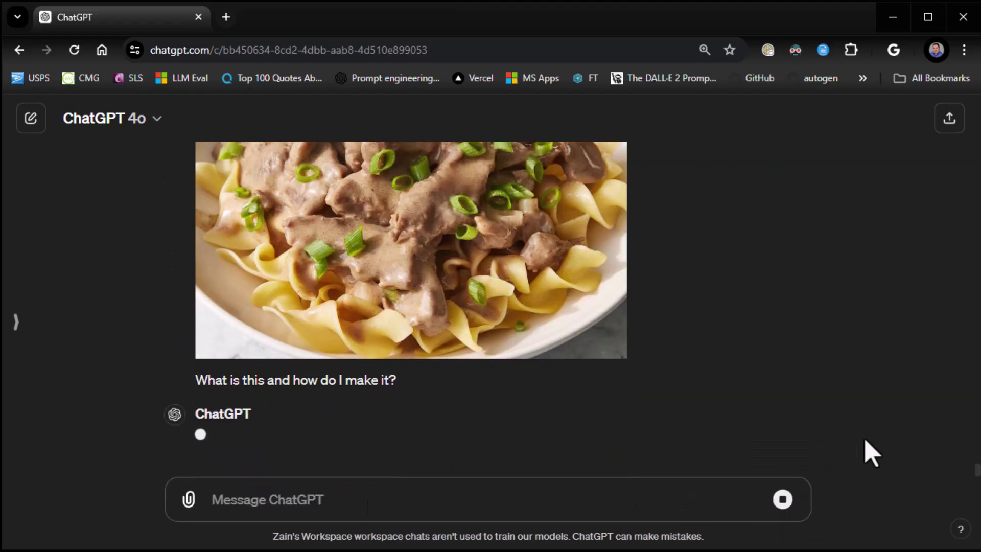
Step: Stop the Beef Stroganoff recipe while it is still listing ingredients
scroll(871, 452, up, 3)
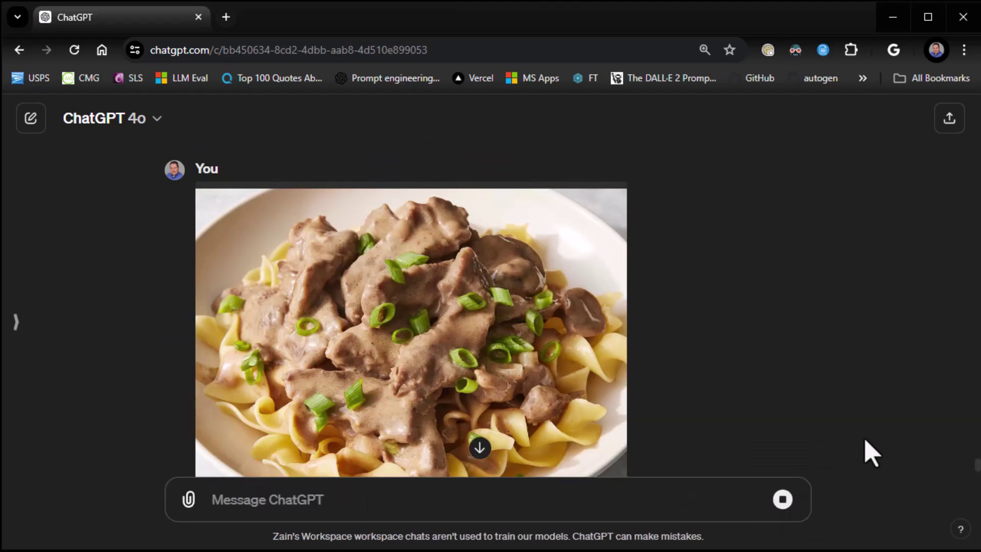
scroll(871, 452, down, 2)
scroll(741, 317, down, 2)
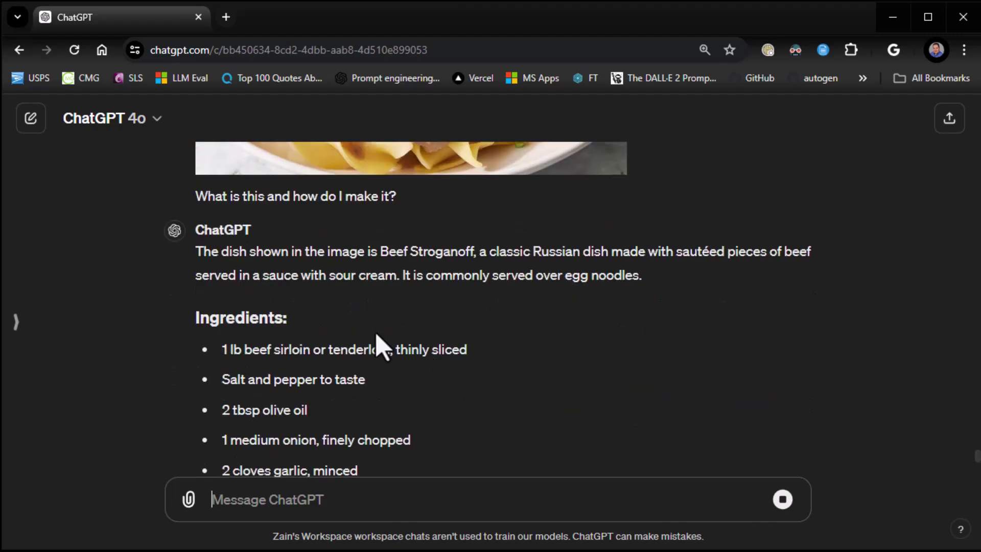
click(781, 499)
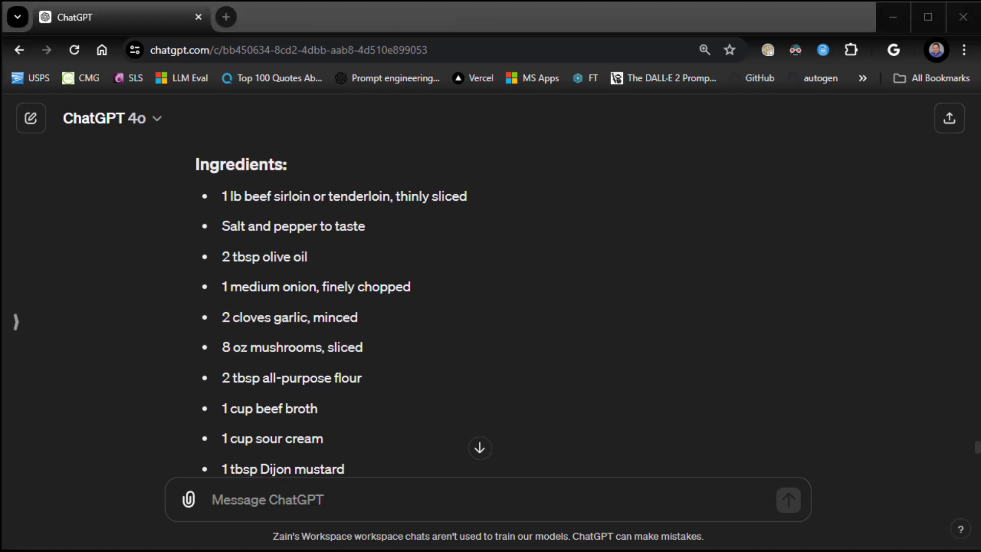
Step: Send the living-room photo asking how to make the room feng shui
click(486, 509)
key(ctrl+v)
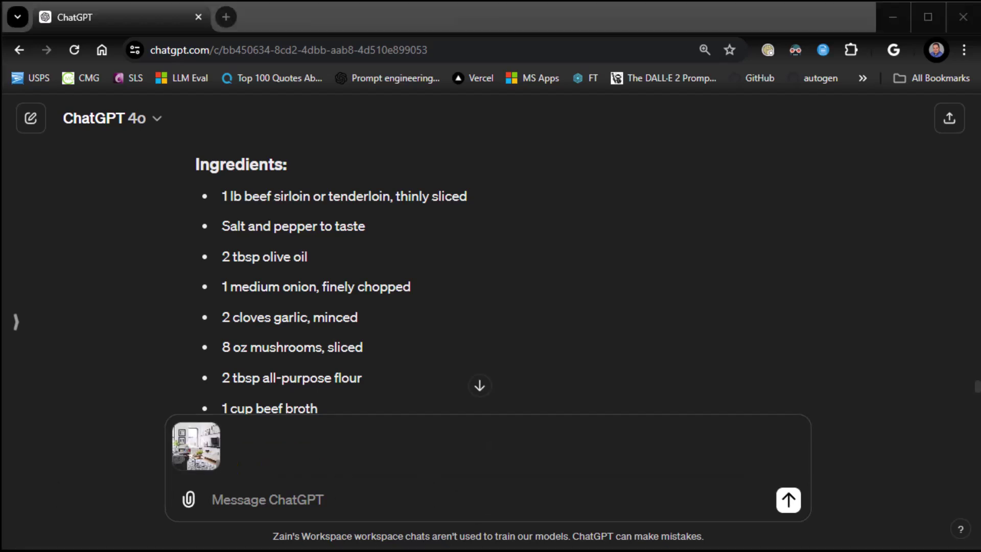
click(289, 505)
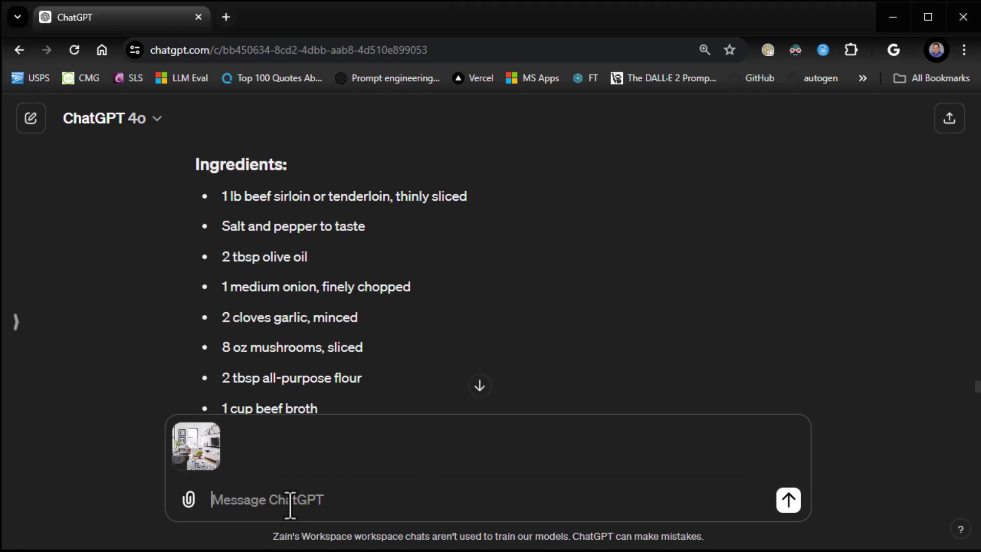
text(How do I make this room feng shui?)
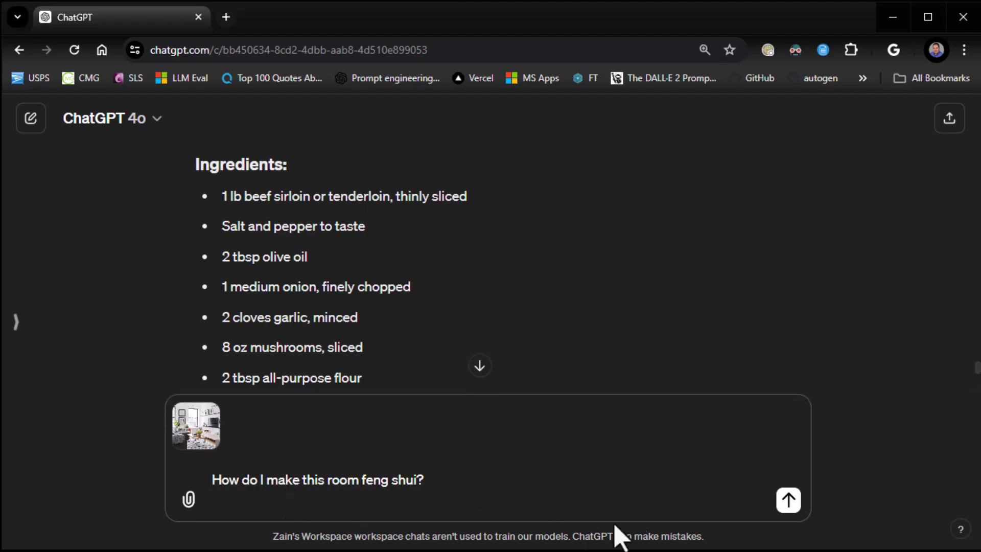
click(788, 498)
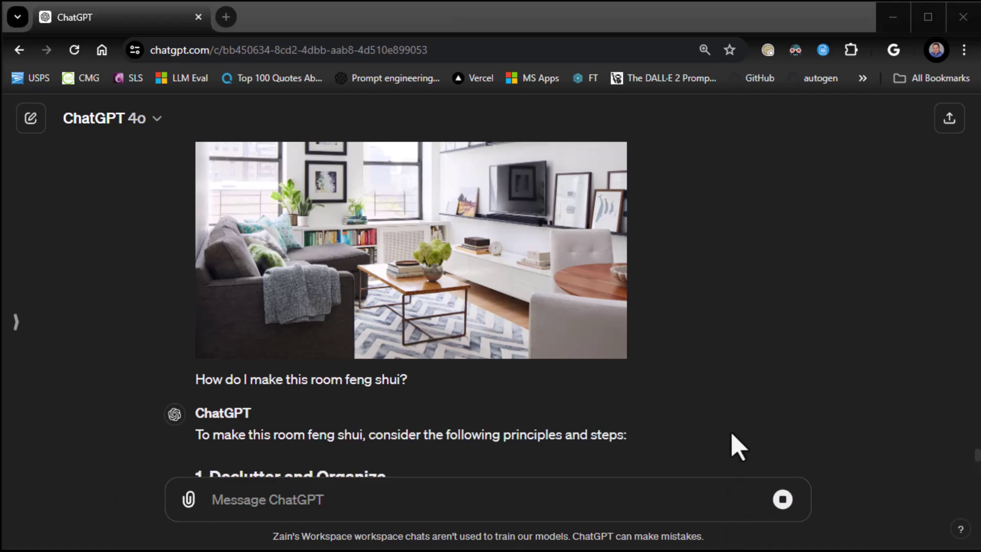
Step: Stop the answer after its decluttering and furniture placement tips
scroll(734, 445, down, 4)
scroll(734, 444, down, 1)
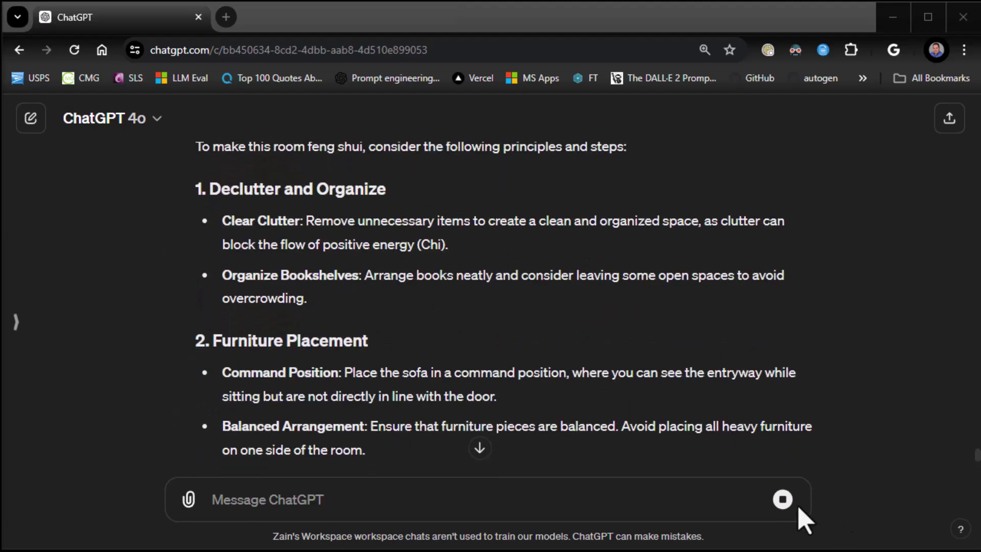
click(778, 500)
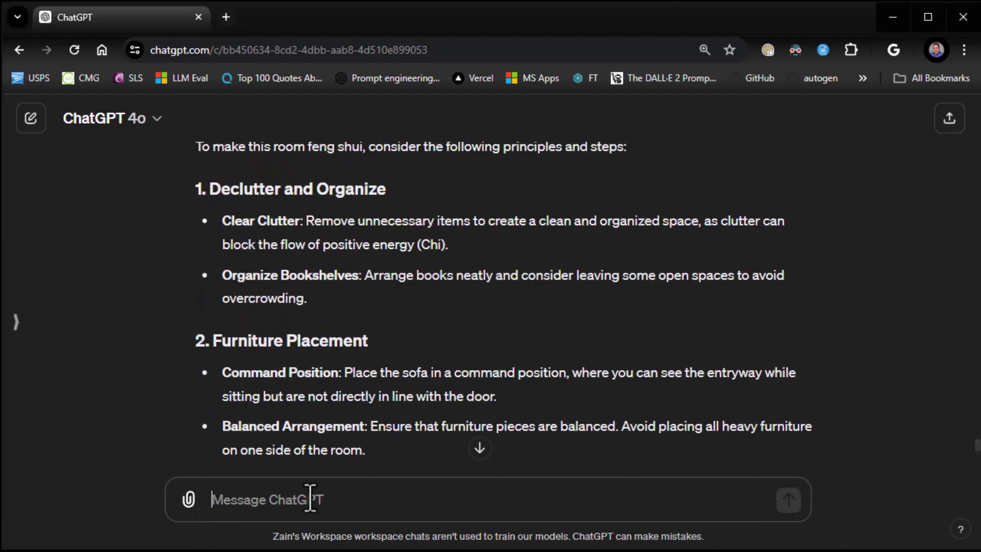
Step: Send the crossword photo asking for 12 across, then view the image enlarged
key(ctrl+v)
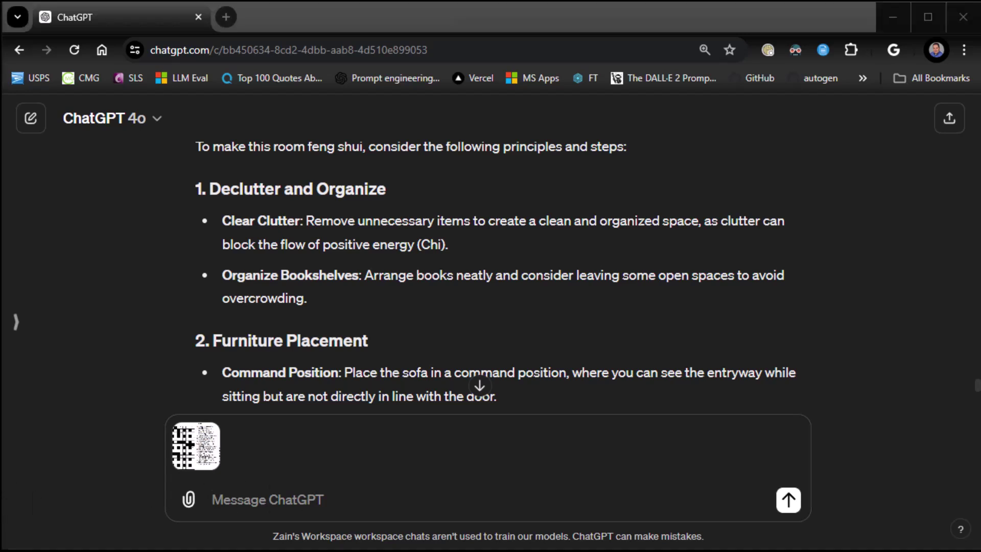
click(373, 504)
text(Give me the answer to 12 across. In this crossword puzzle.)
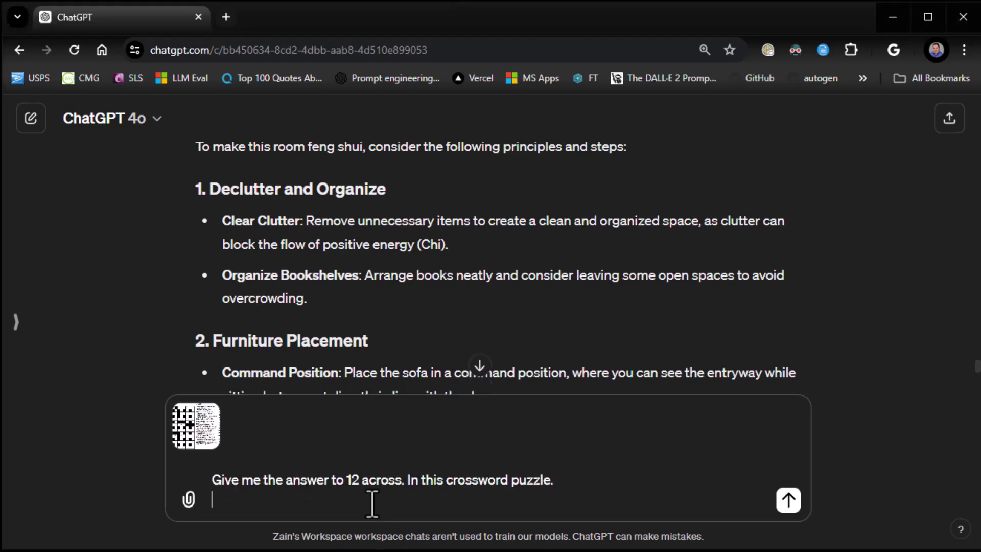
click(789, 498)
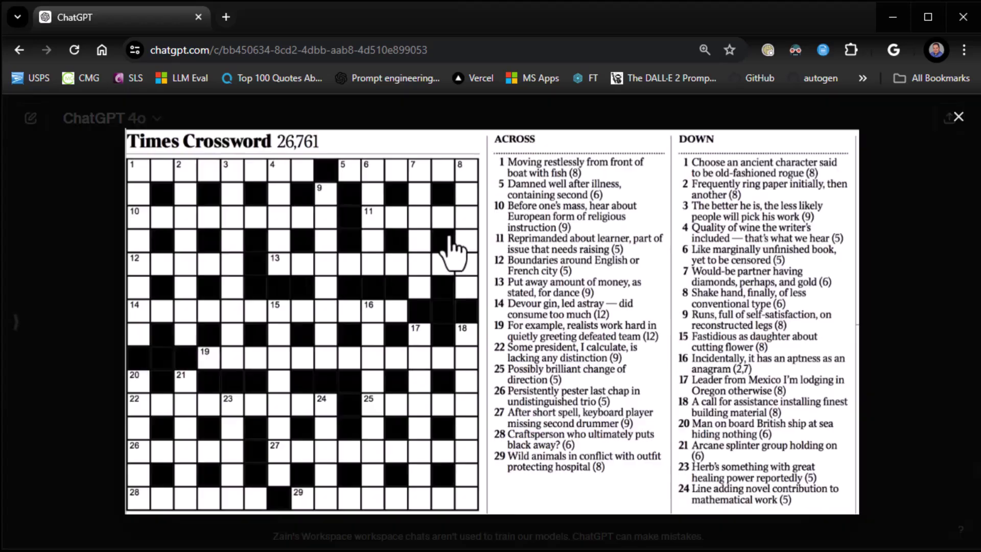
click(452, 249)
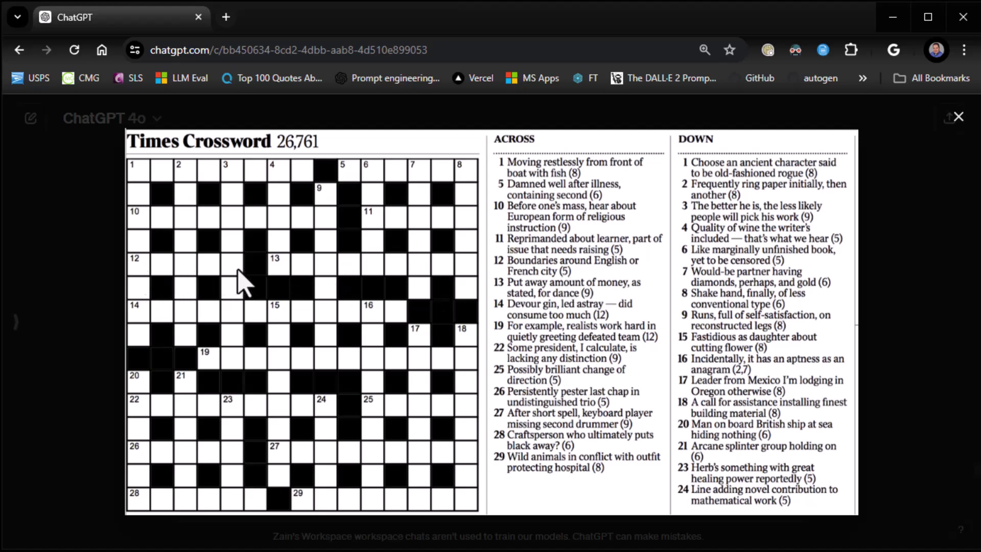
click(958, 117)
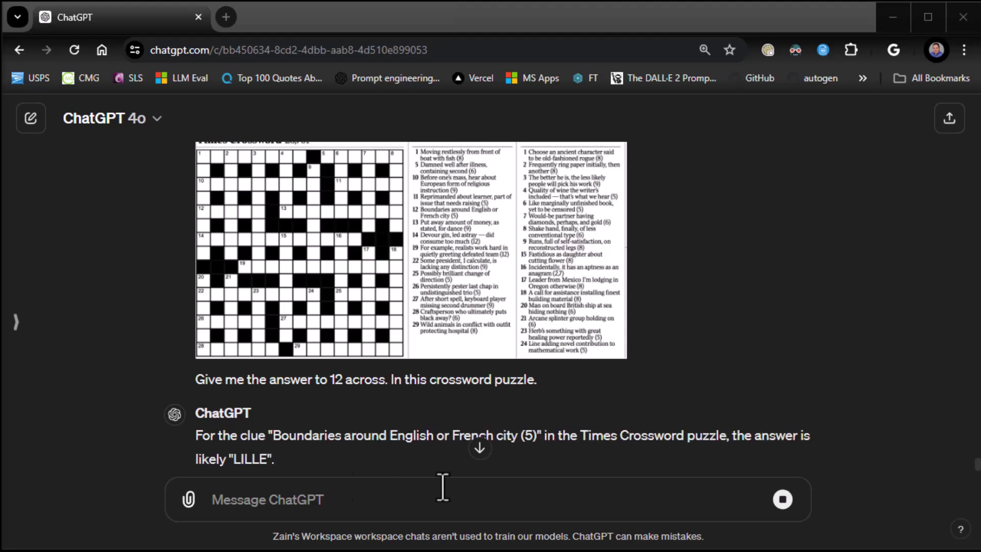
Step: Regenerate the 12-across answer to get LIMES, then attach the playing-cards photo
scroll(501, 443, down, 5)
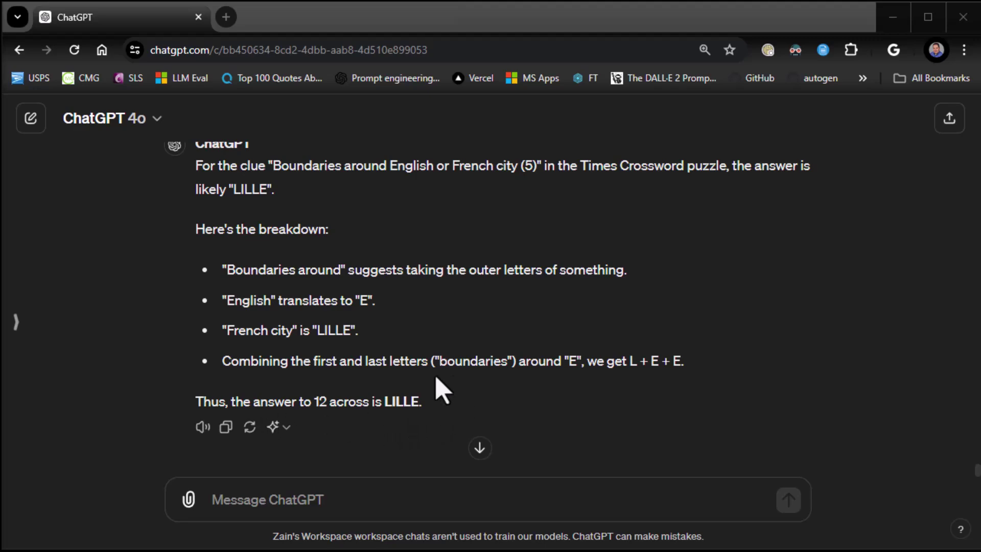
scroll(438, 388, up, 4)
scroll(436, 387, down, 2)
scroll(438, 387, down, 2)
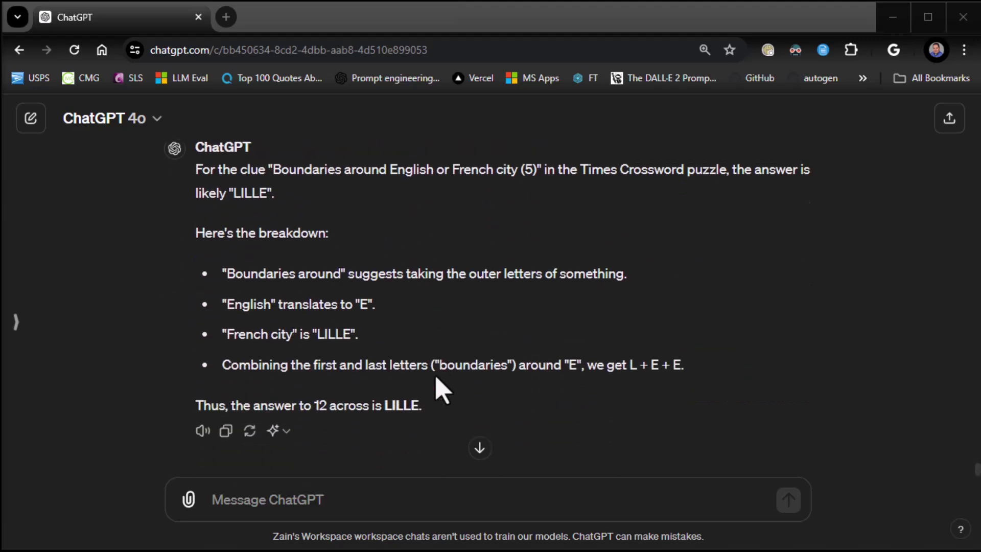
click(250, 427)
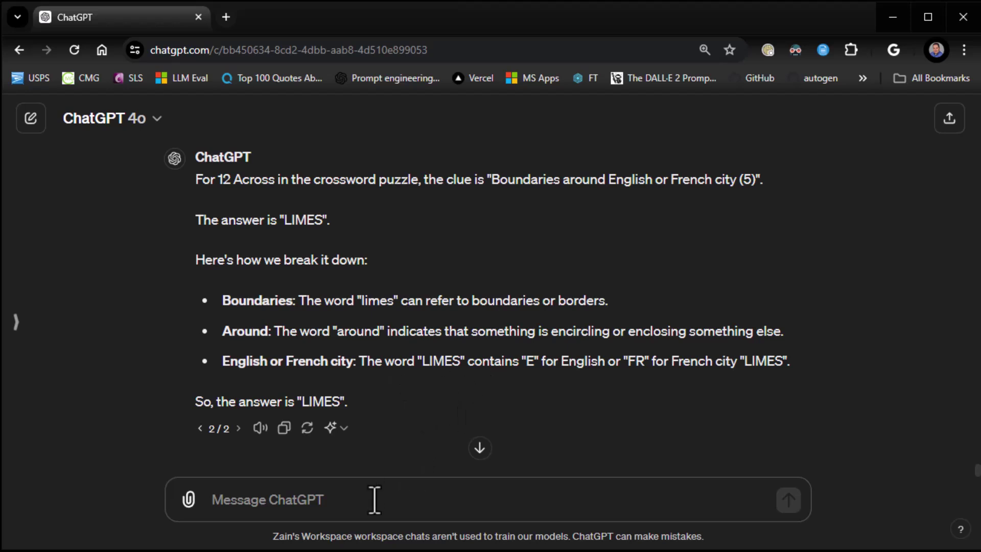
key(ctrl+v)
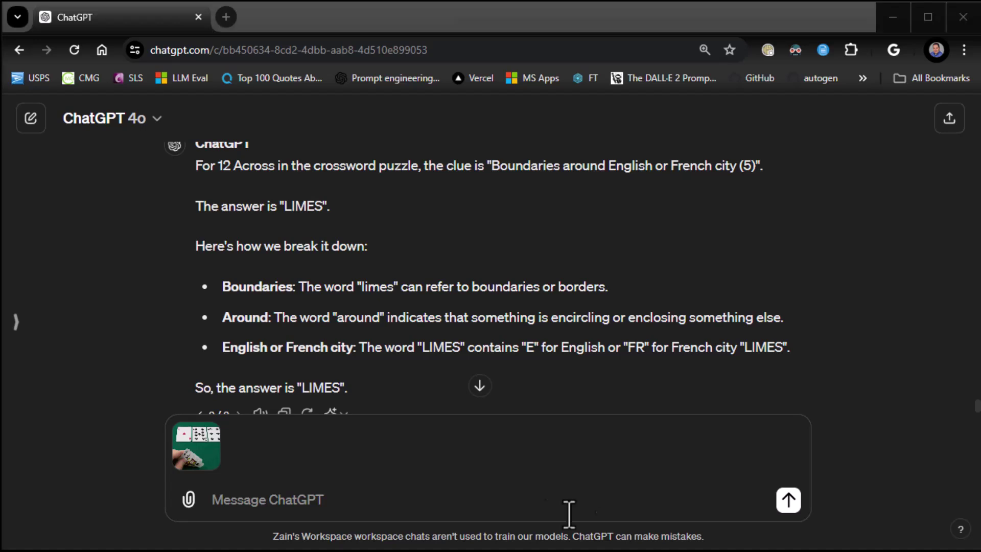
Step: Send the poker photo asking 'What is the best hand I can have here?'
click(428, 507)
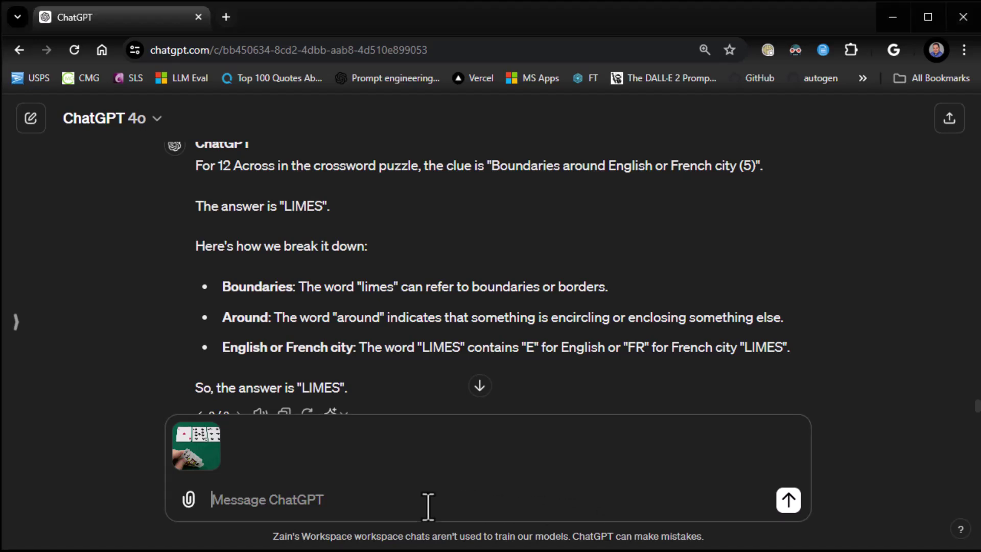
text(What is the best hand I can have here?)
key(Return)
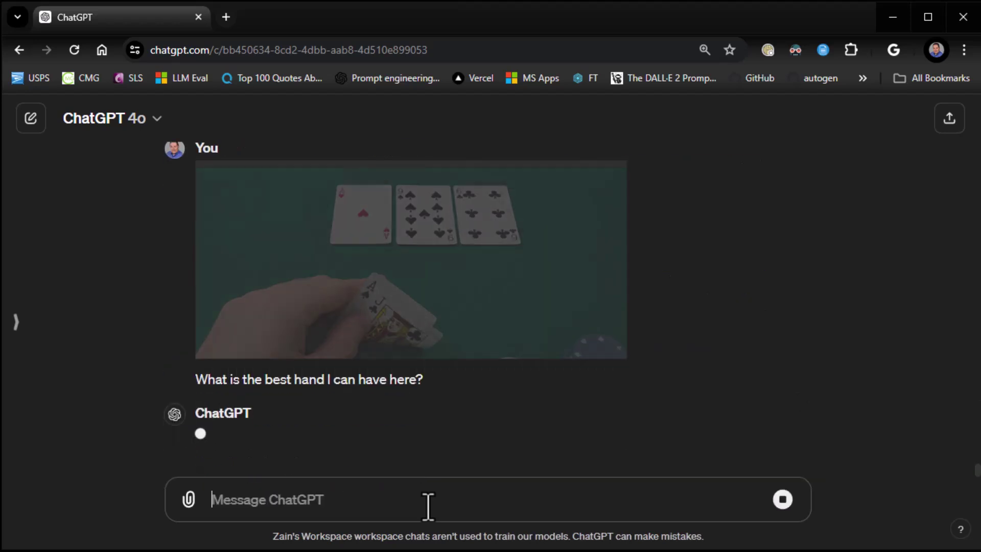